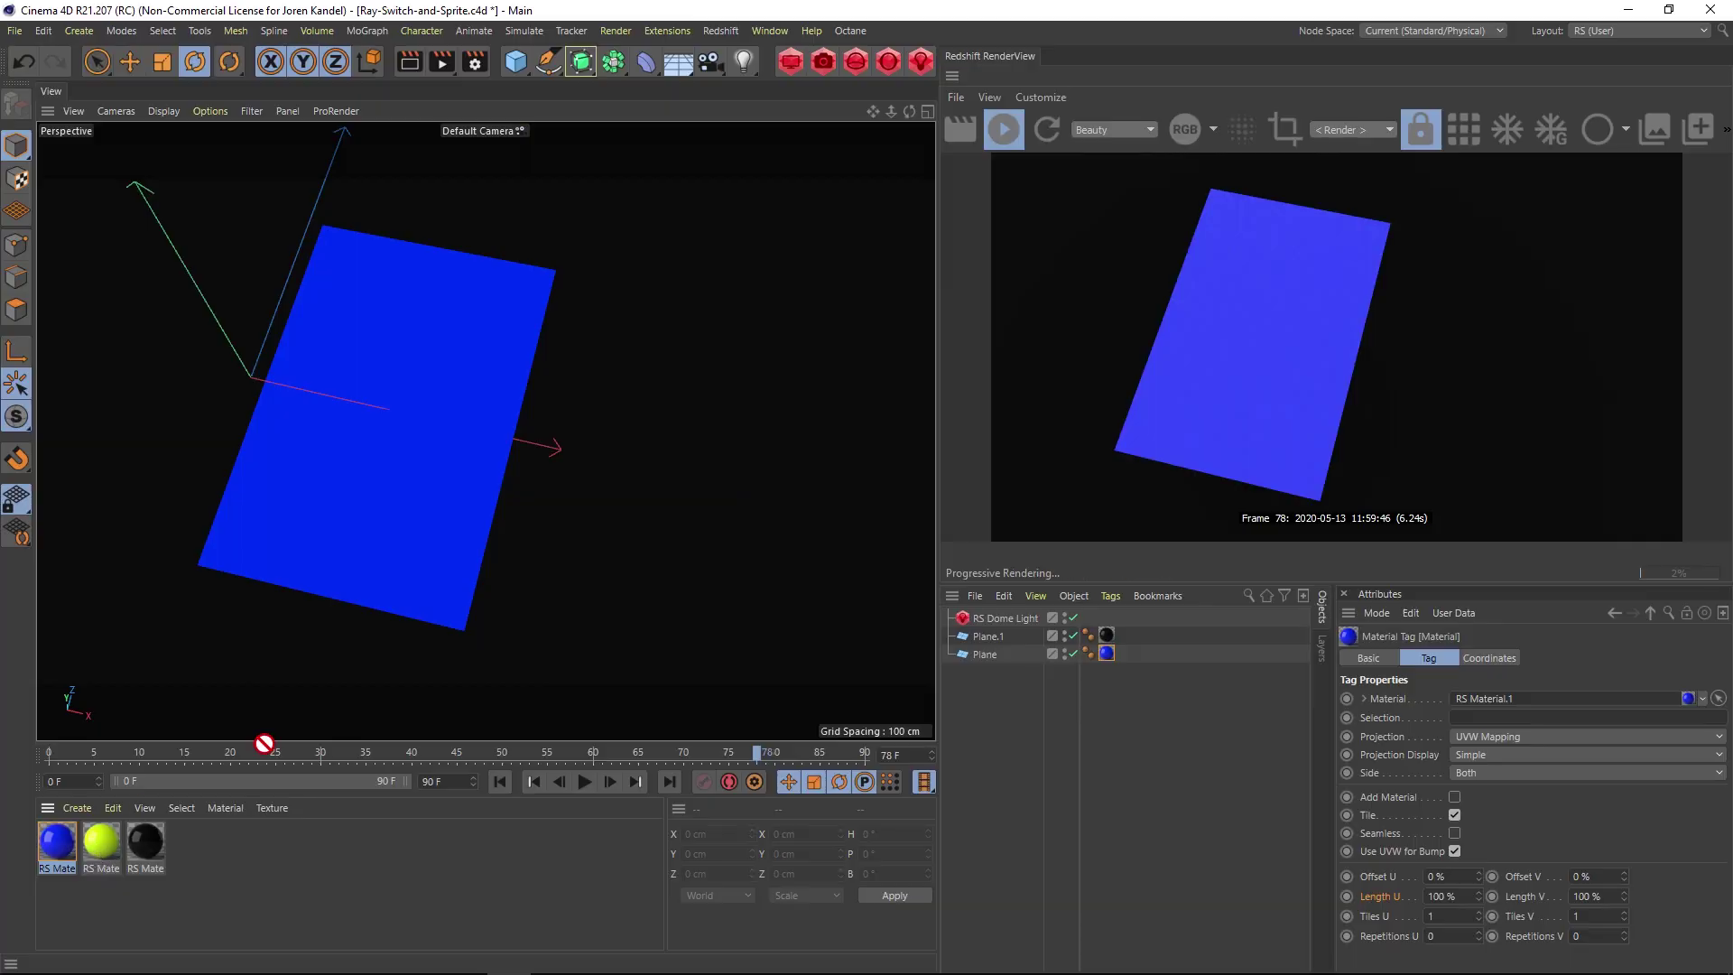
Step: Drag the yellow RS Material onto the Plane to add a second material tag
{"action": "left_click_drag", "start_coordinate": [1052, 636], "coordinate": [983, 661]}
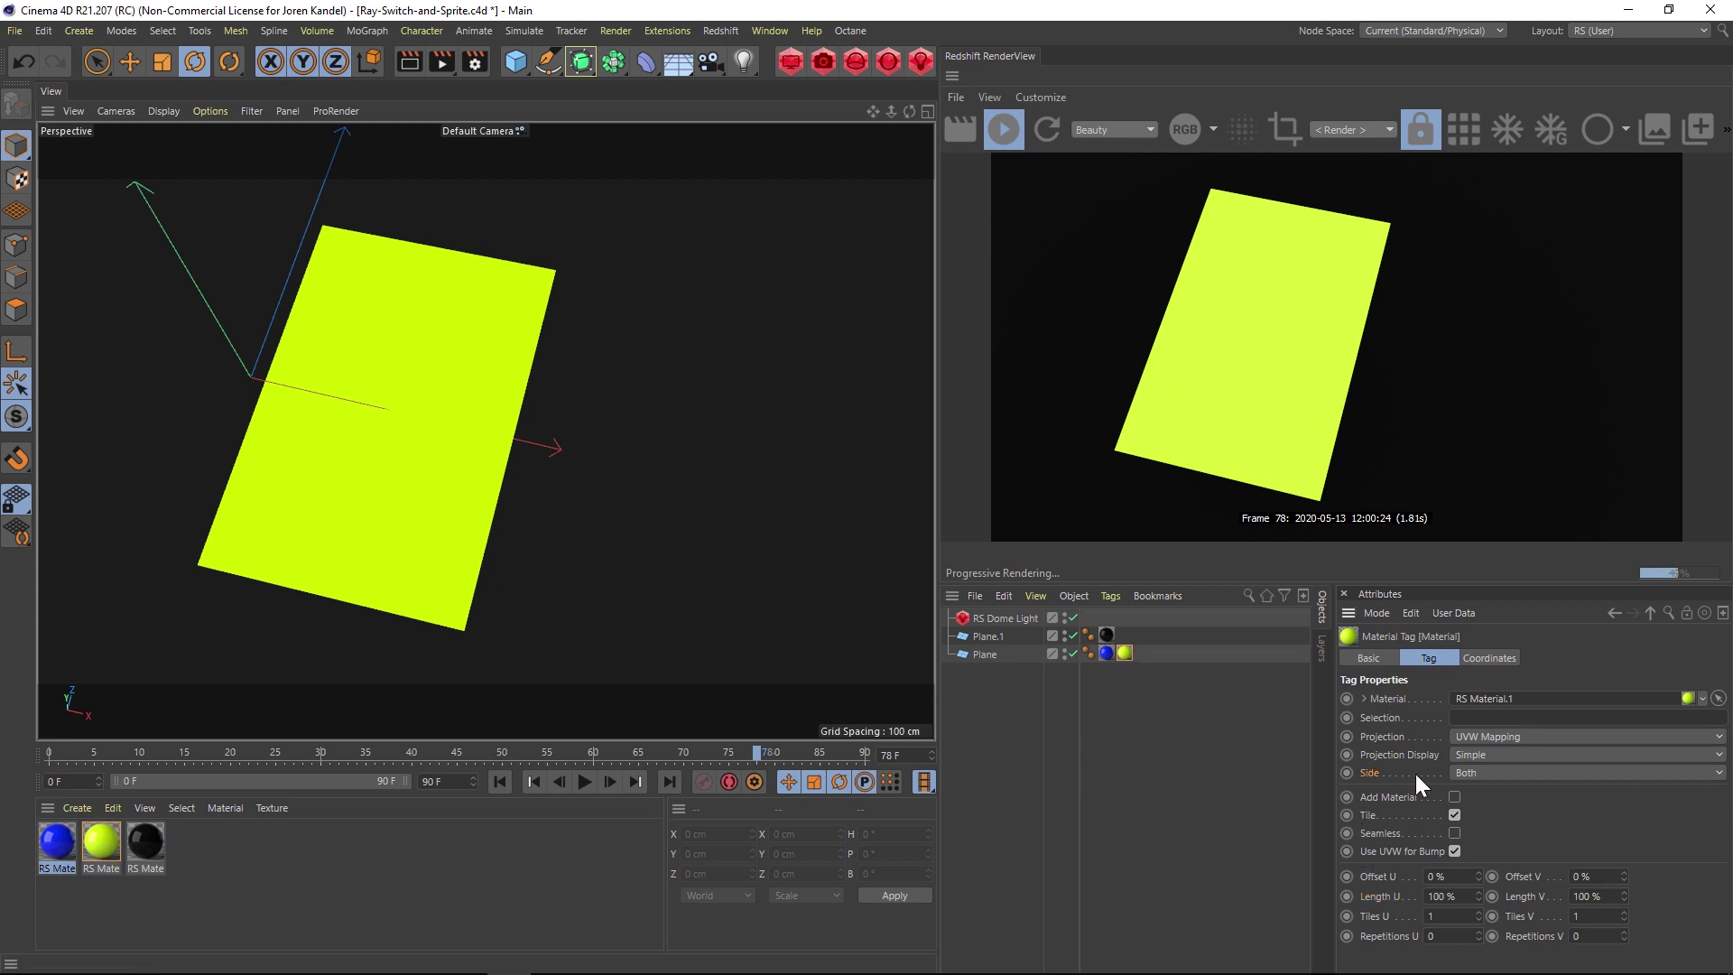
Step: Set the yellow material tag's Side to Front and the blue tag's Side to Back
{"action": "left_click", "coordinate": [1485, 773]}
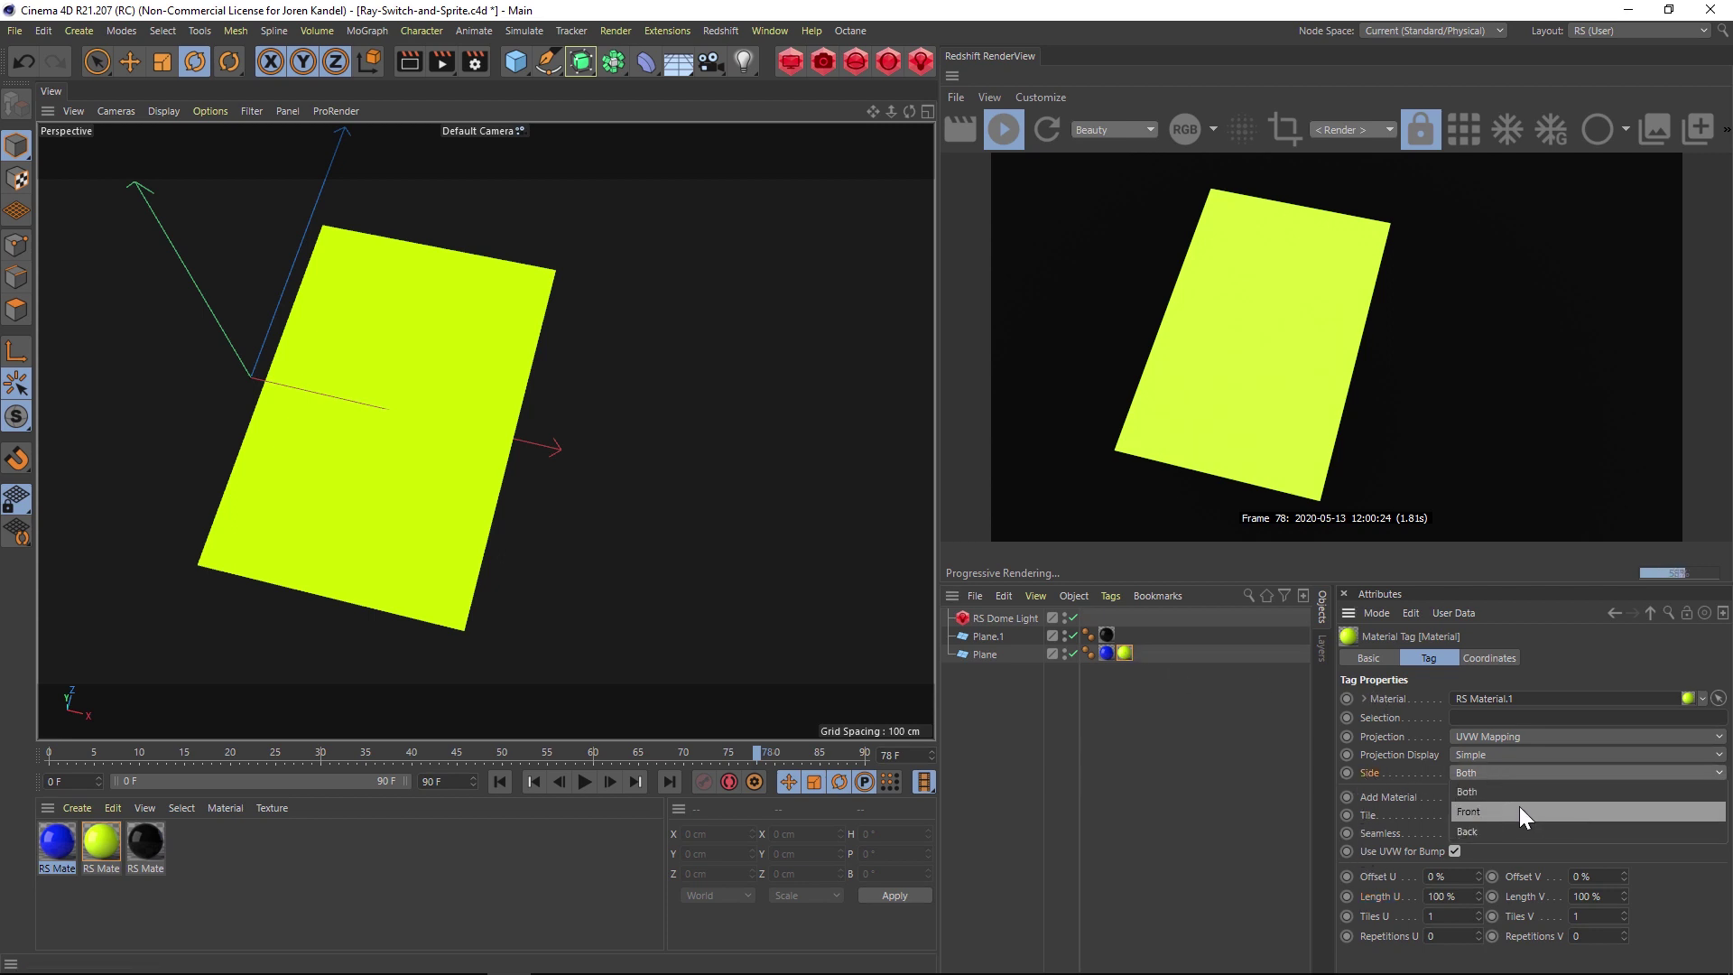
{"action": "left_click", "coordinate": [1519, 805]}
{"action": "left_click", "coordinate": [1107, 651]}
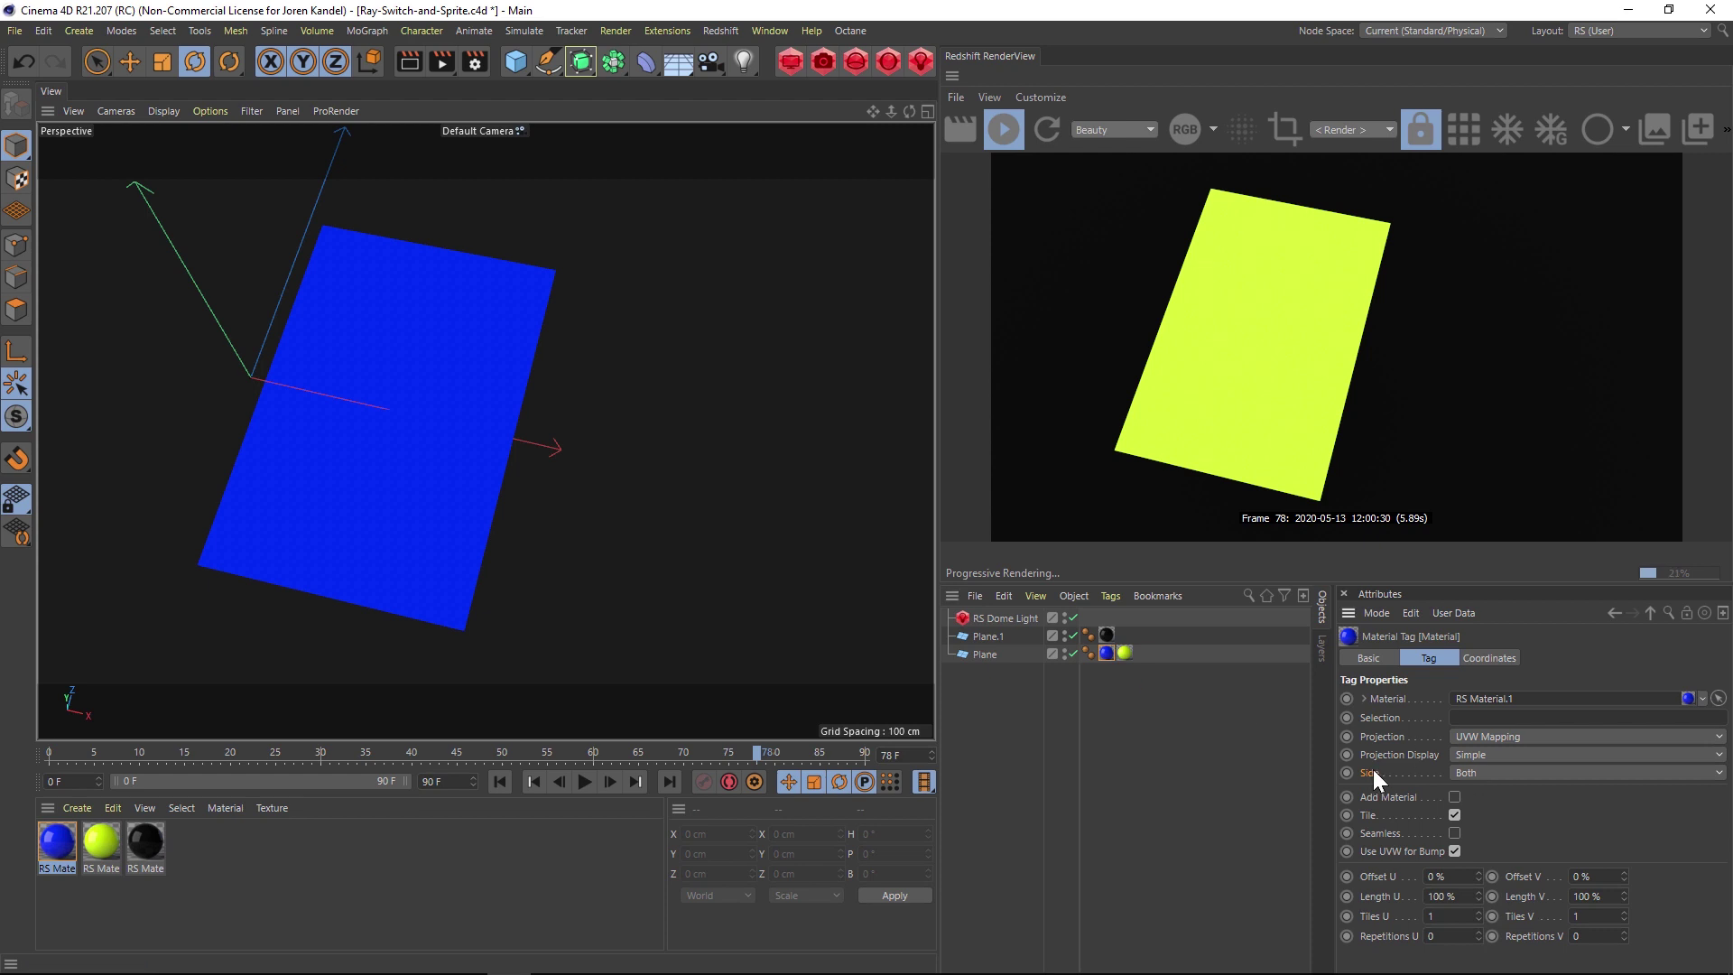
{"action": "left_click", "coordinate": [1489, 772]}
{"action": "left_click", "coordinate": [1496, 825]}
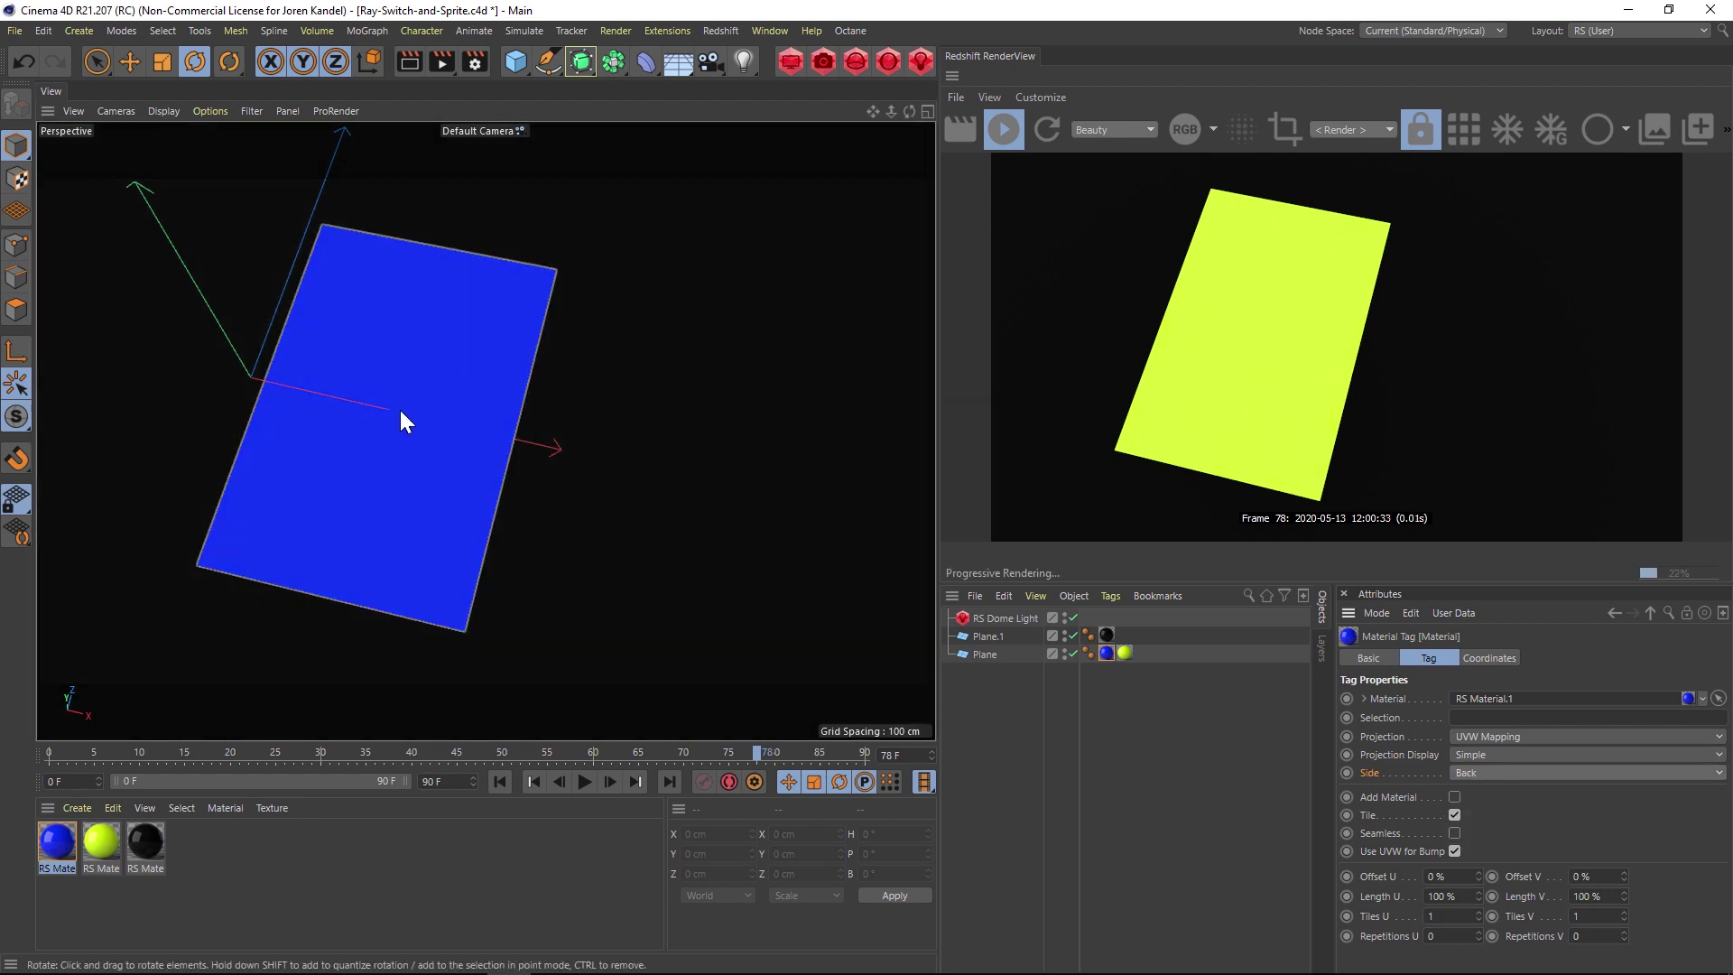
Step: Rotate the plane to check both faces, then delete the yellow material tag
{"action": "left_click", "coordinate": [403, 418]}
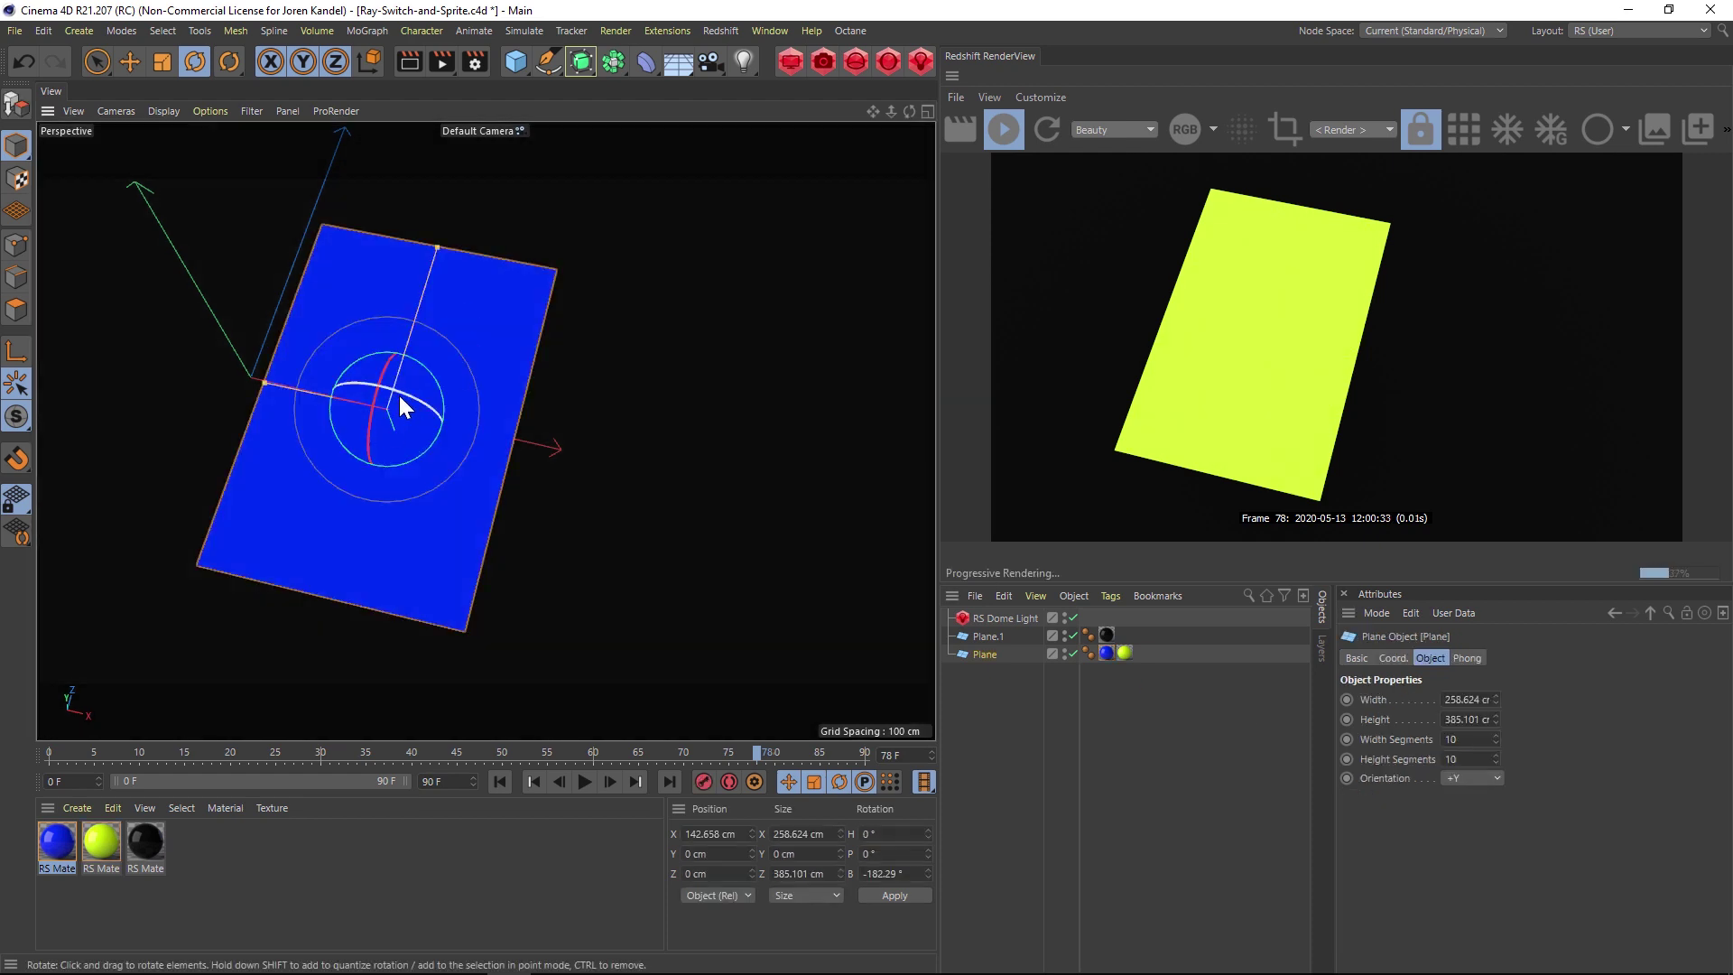
{"action": "left_click_drag", "start_coordinate": [404, 398], "coordinate": [438, 444]}
{"action": "left_click_drag", "start_coordinate": [382, 387], "coordinate": [639, 420]}
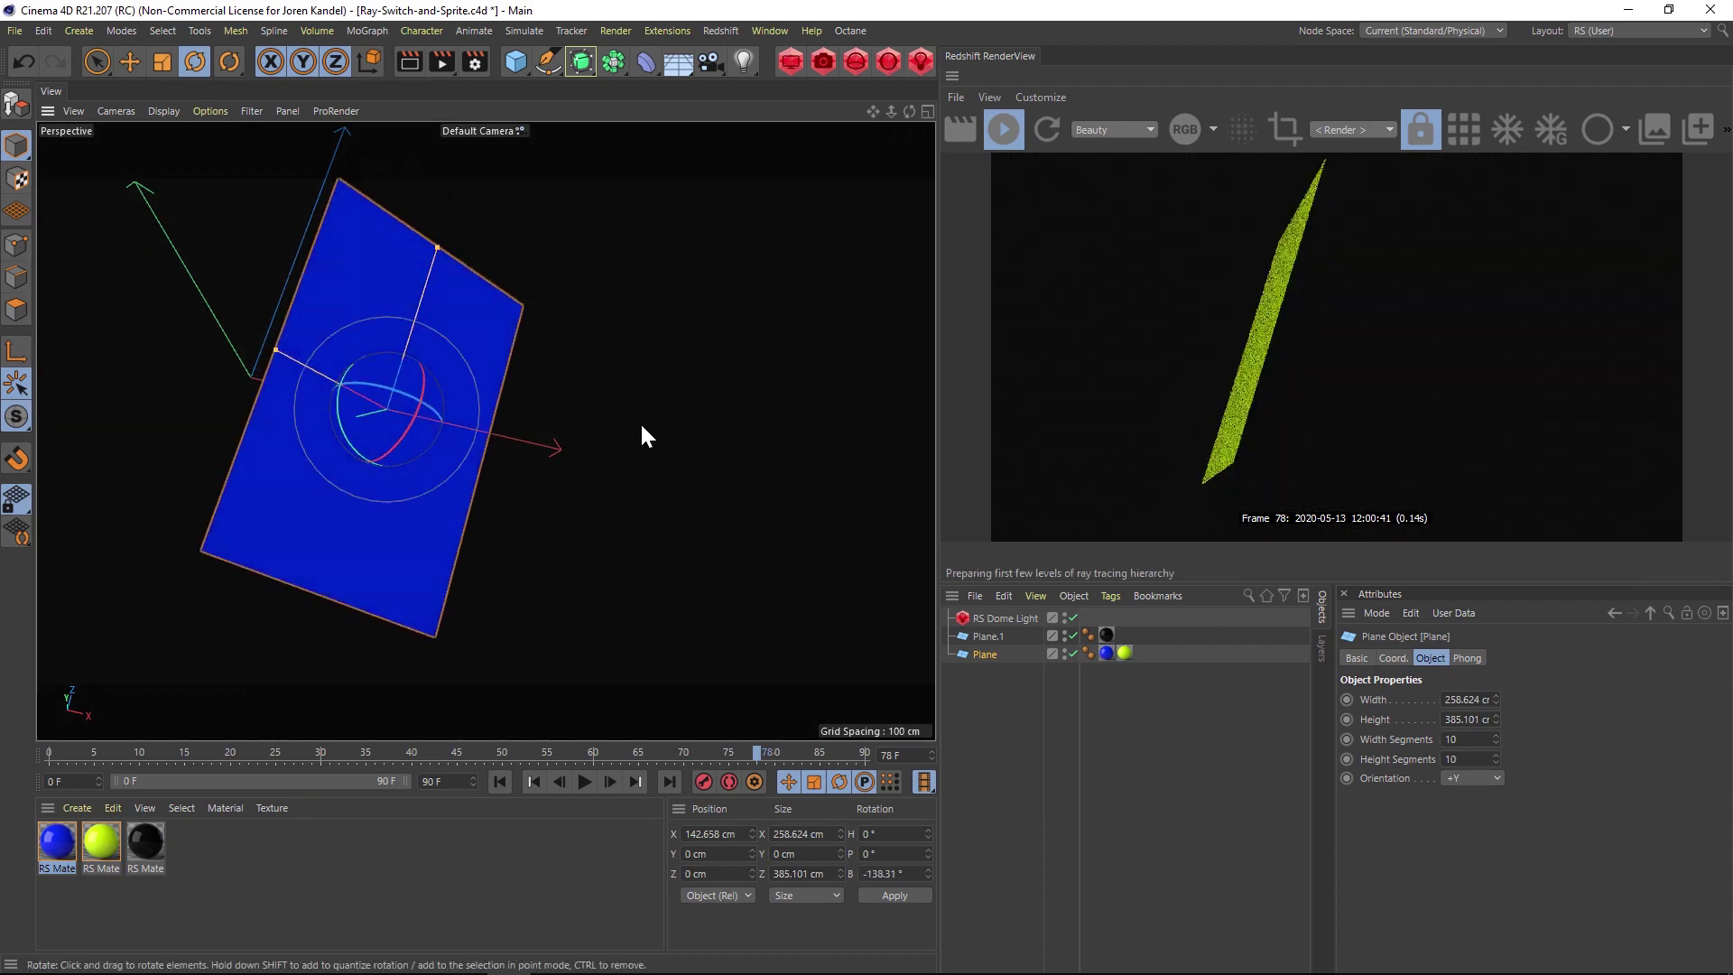
{"action": "left_click_drag", "start_coordinate": [377, 395], "coordinate": [486, 366]}
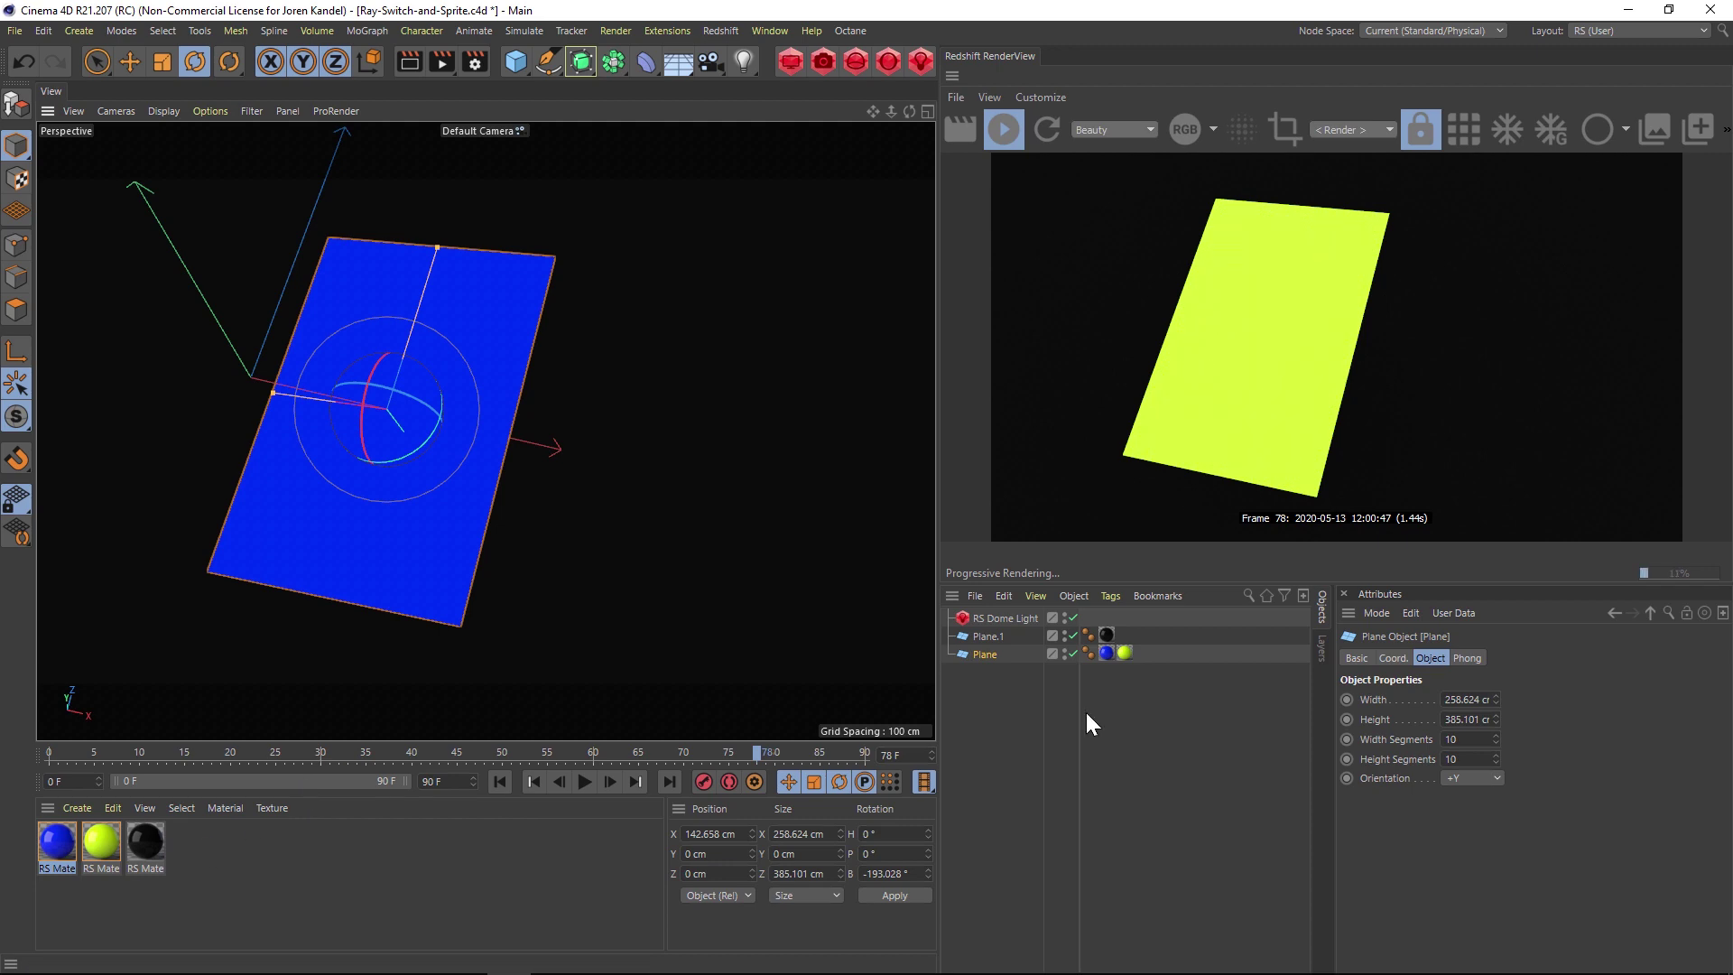
{"action": "left_click", "coordinate": [1123, 652]}
{"action": "key", "text": "Delete"}
Step: Delete the unused yellow material and open RS Material.1's Shader Graph
{"action": "left_click", "coordinate": [109, 843]}
{"action": "key", "text": "Delete"}
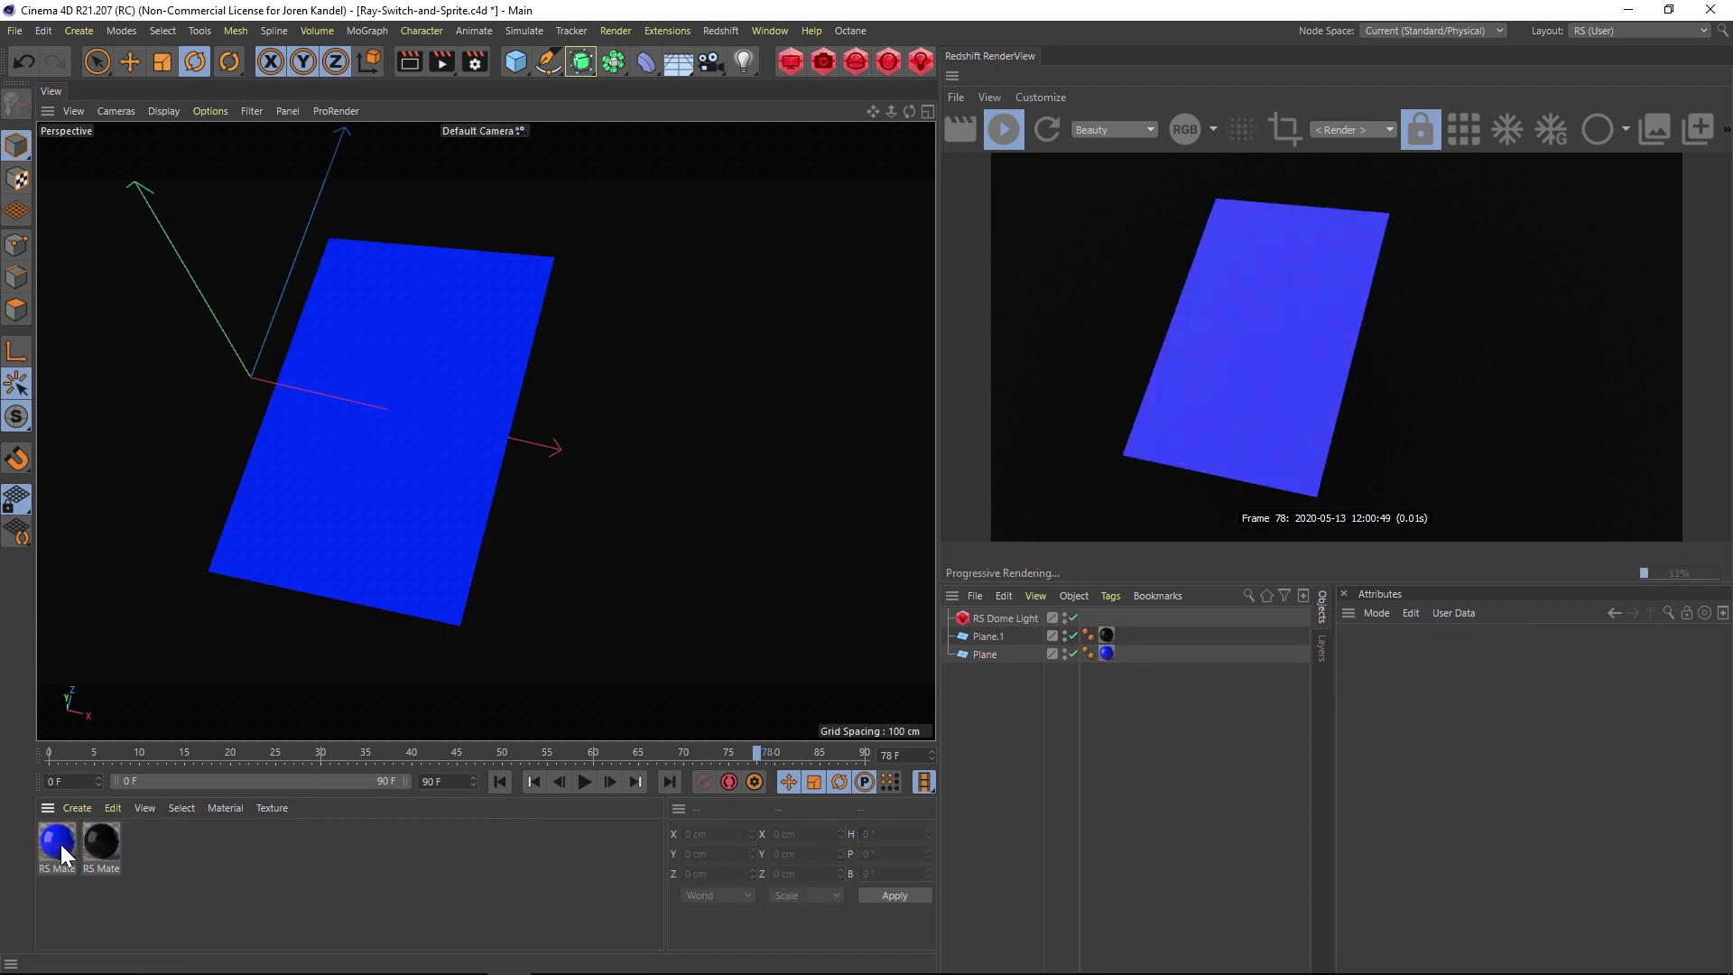
{"action": "double_click", "coordinate": [60, 843]}
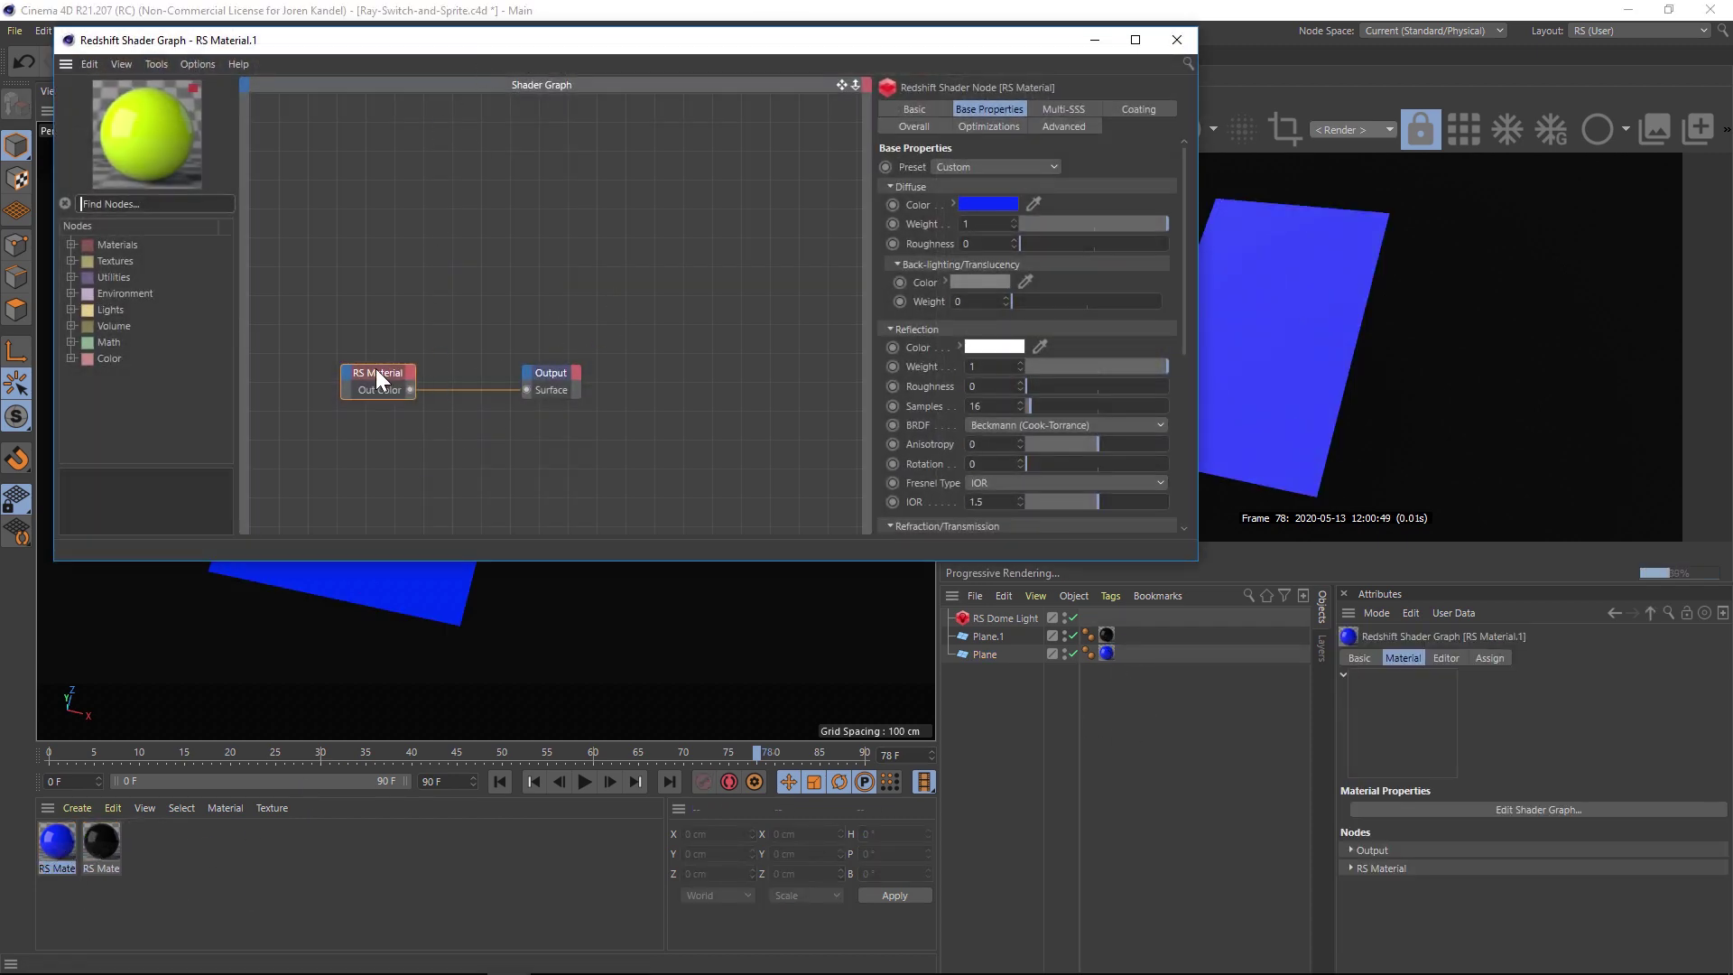
{"action": "left_click_drag", "start_coordinate": [539, 40], "coordinate": [538, 128]}
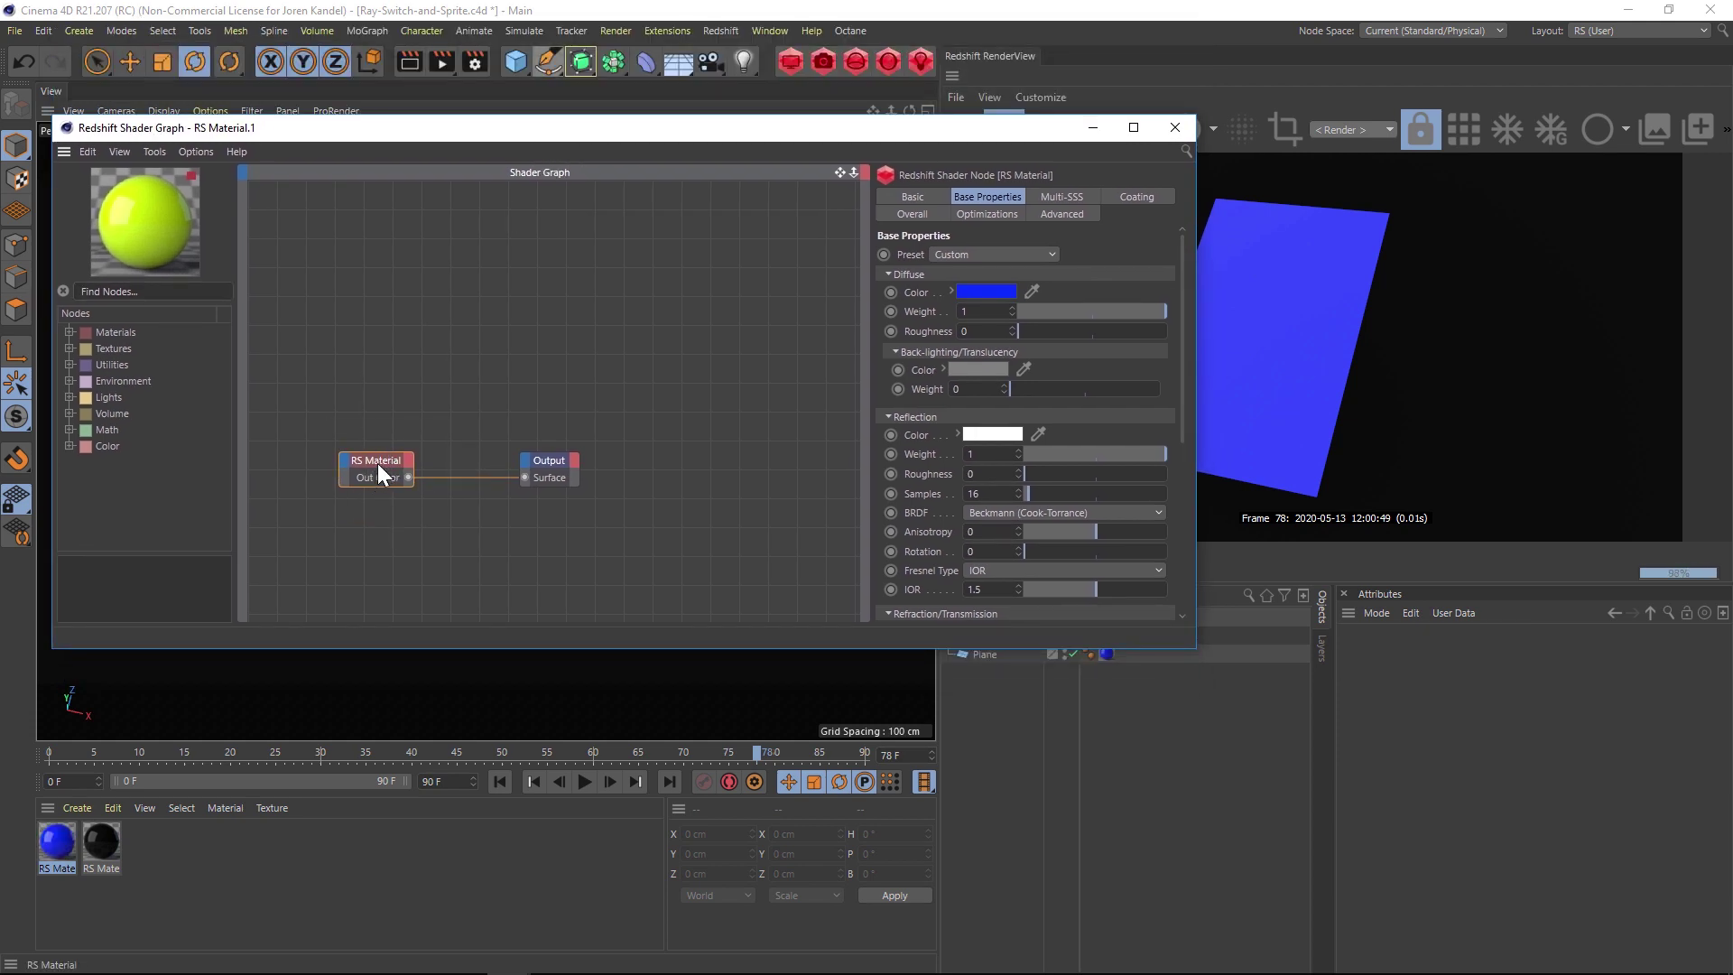
{"action": "left_click_drag", "start_coordinate": [377, 463], "coordinate": [578, 356]}
{"action": "key", "text": "ctrl+a"}
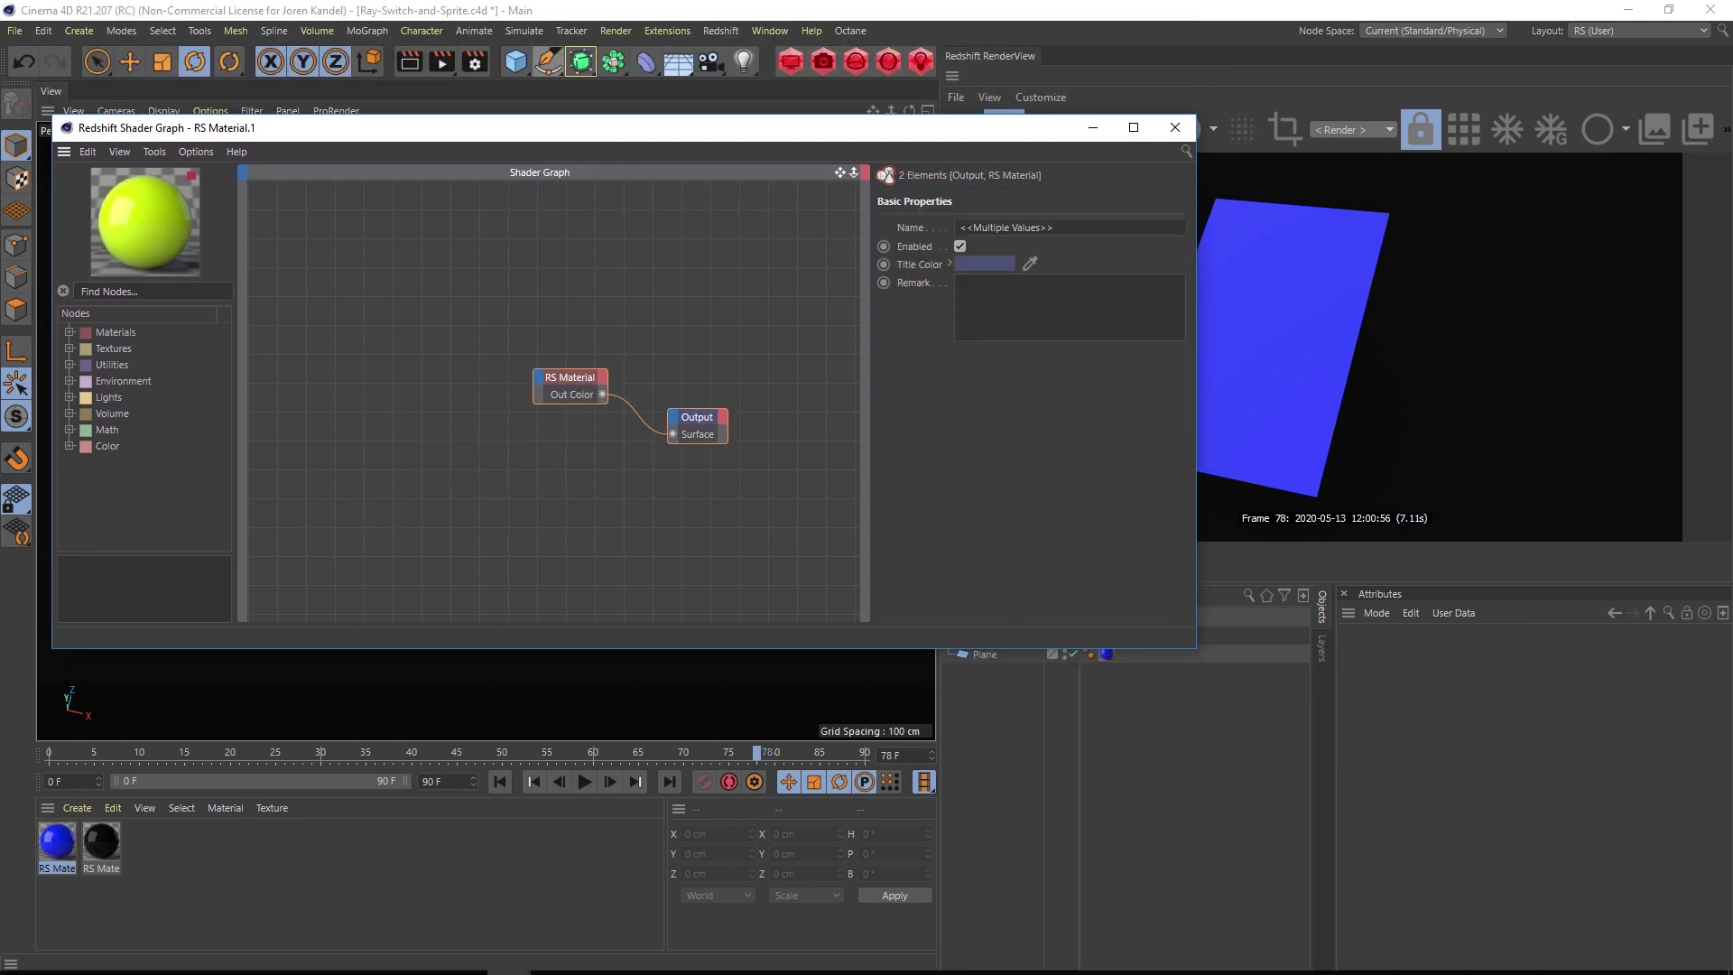
Step: Drag the blue_back and JH card images from the PNG folder into the graph
{"action": "left_click", "coordinate": [142, 959]}
{"action": "left_click_drag", "start_coordinate": [947, 562], "coordinate": [1004, 335]}
{"action": "left_click", "coordinate": [952, 808], "text": "ctrl"}
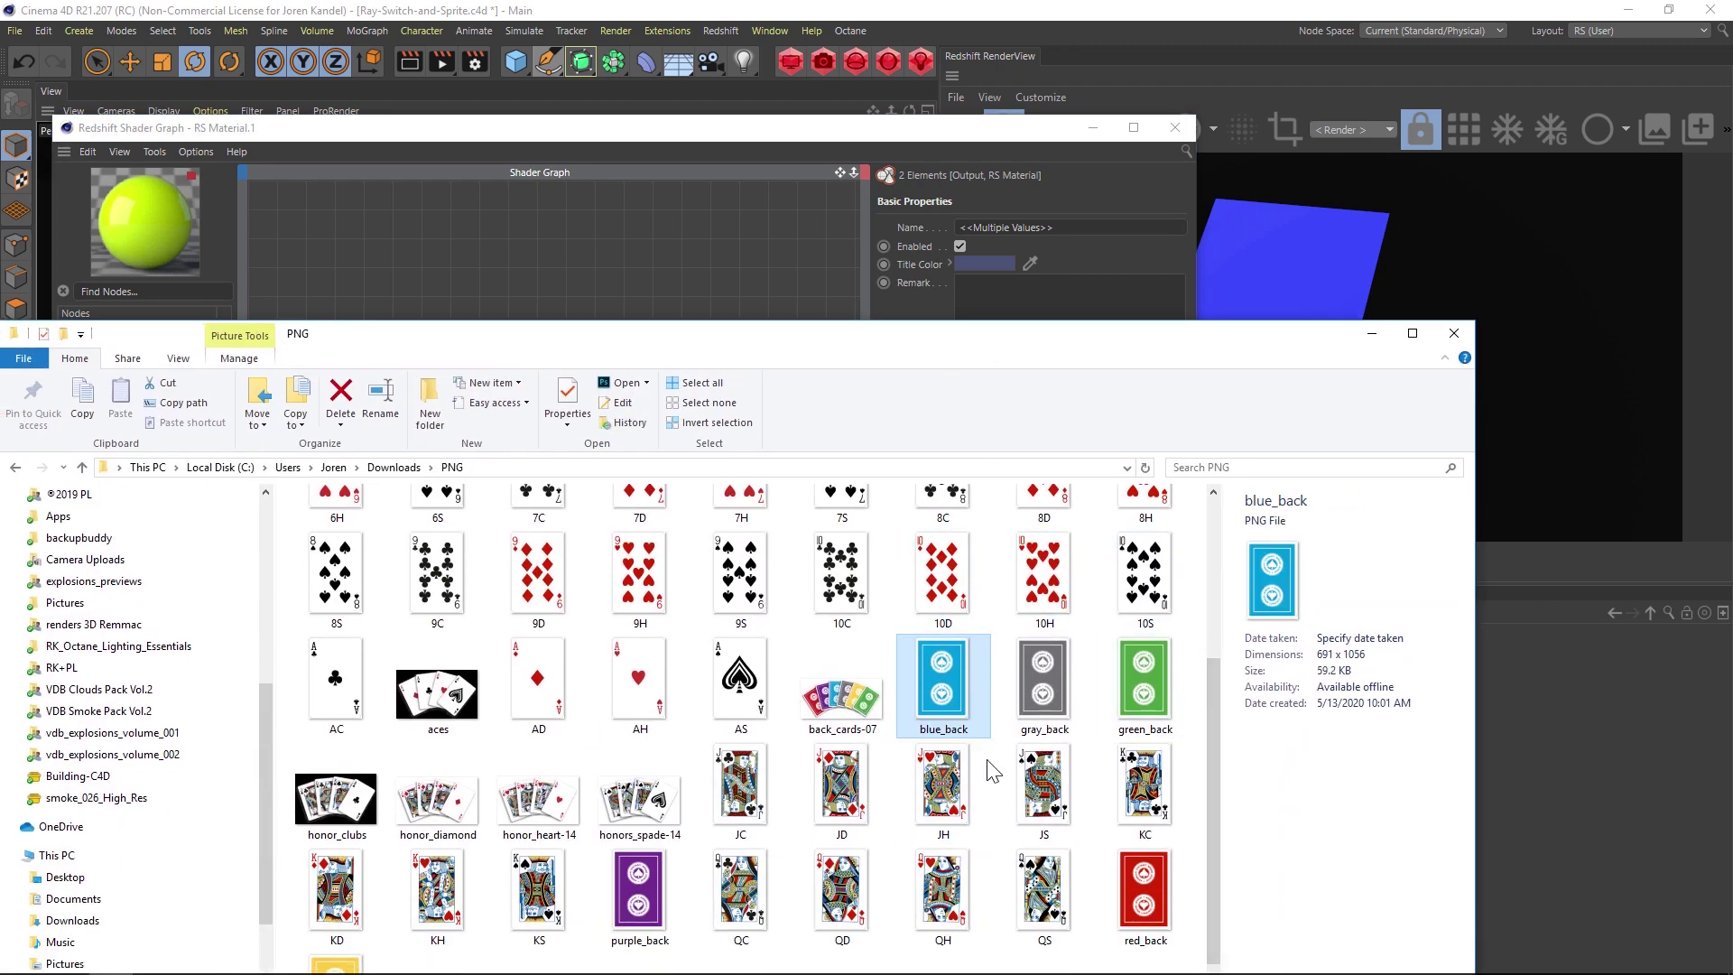
{"action": "left_click", "coordinate": [947, 798], "text": "ctrl"}
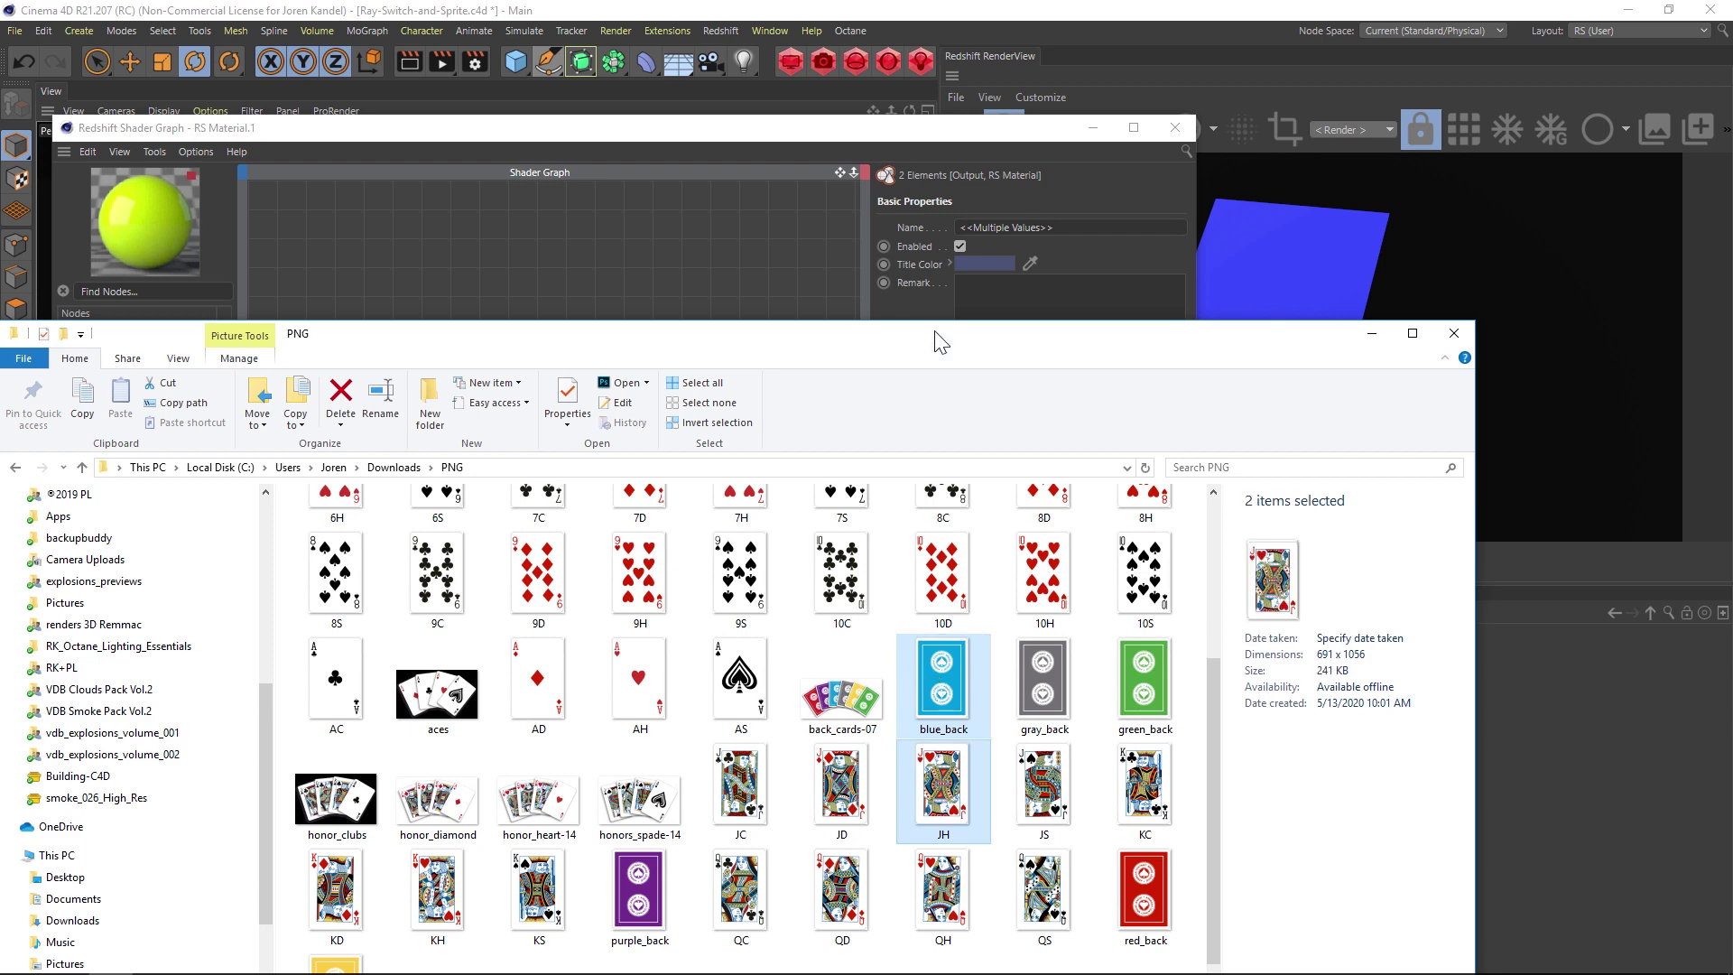
{"action": "left_click_drag", "start_coordinate": [932, 340], "coordinate": [929, 449]}
{"action": "left_click_drag", "start_coordinate": [934, 803], "coordinate": [345, 465]}
Step: Duplicate the RS Material node below the original
{"action": "left_click", "coordinate": [412, 373]}
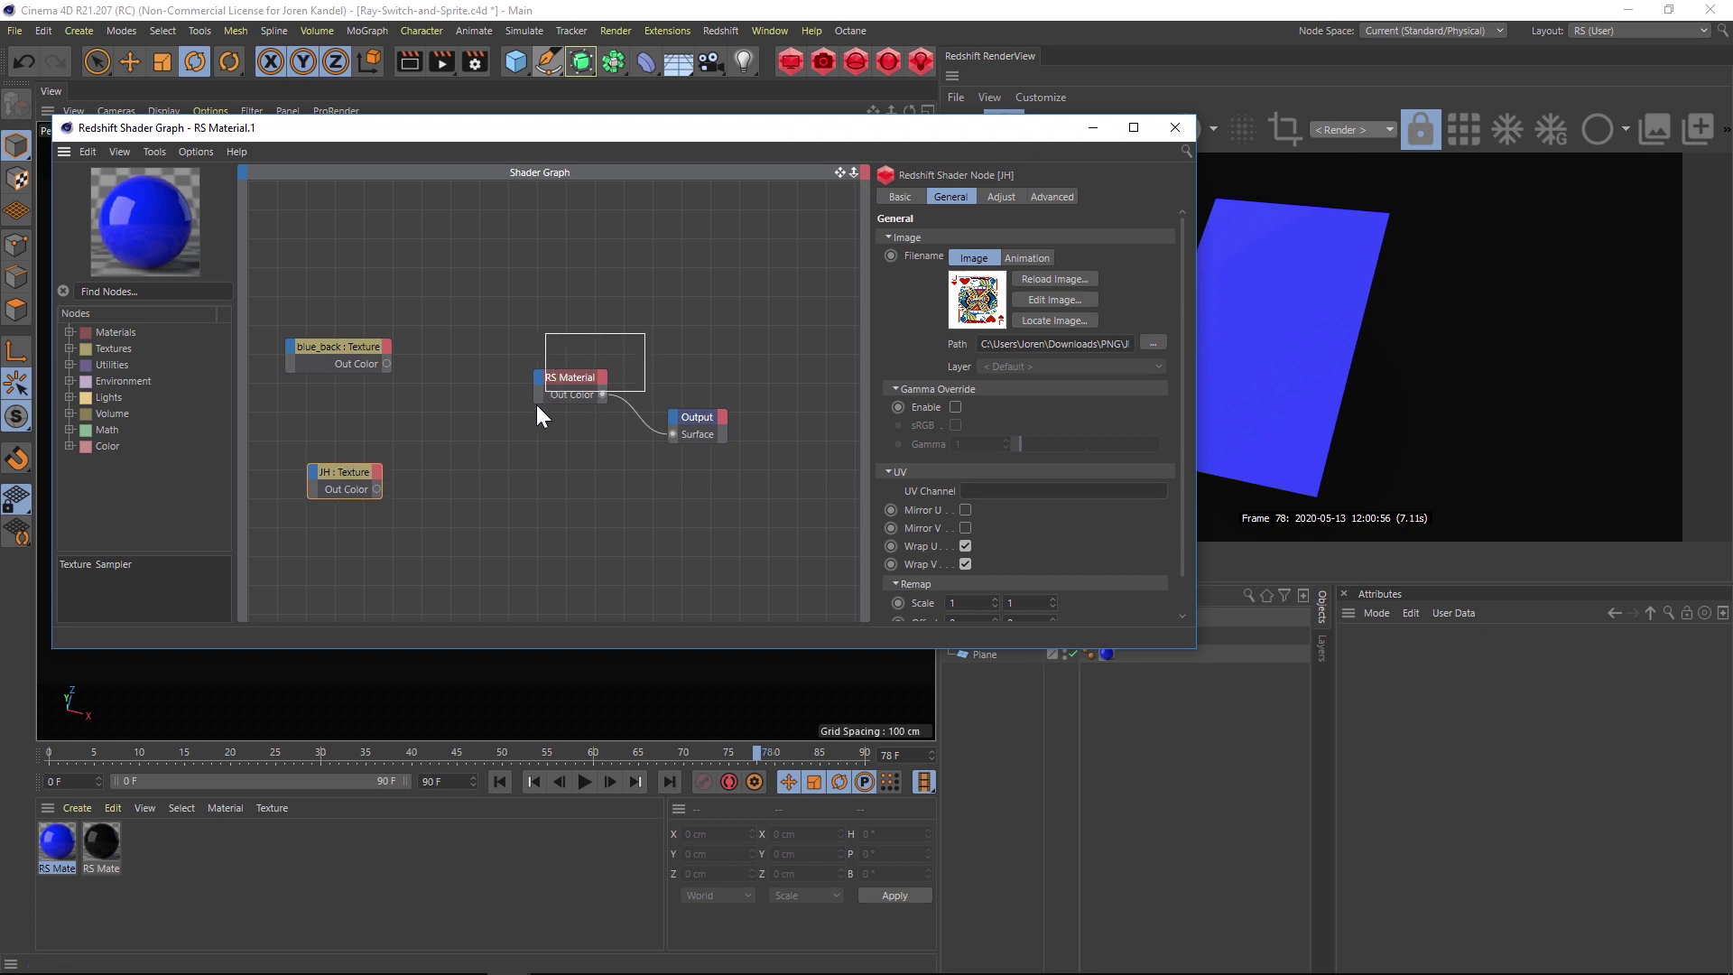
{"action": "left_click", "coordinate": [568, 377]}
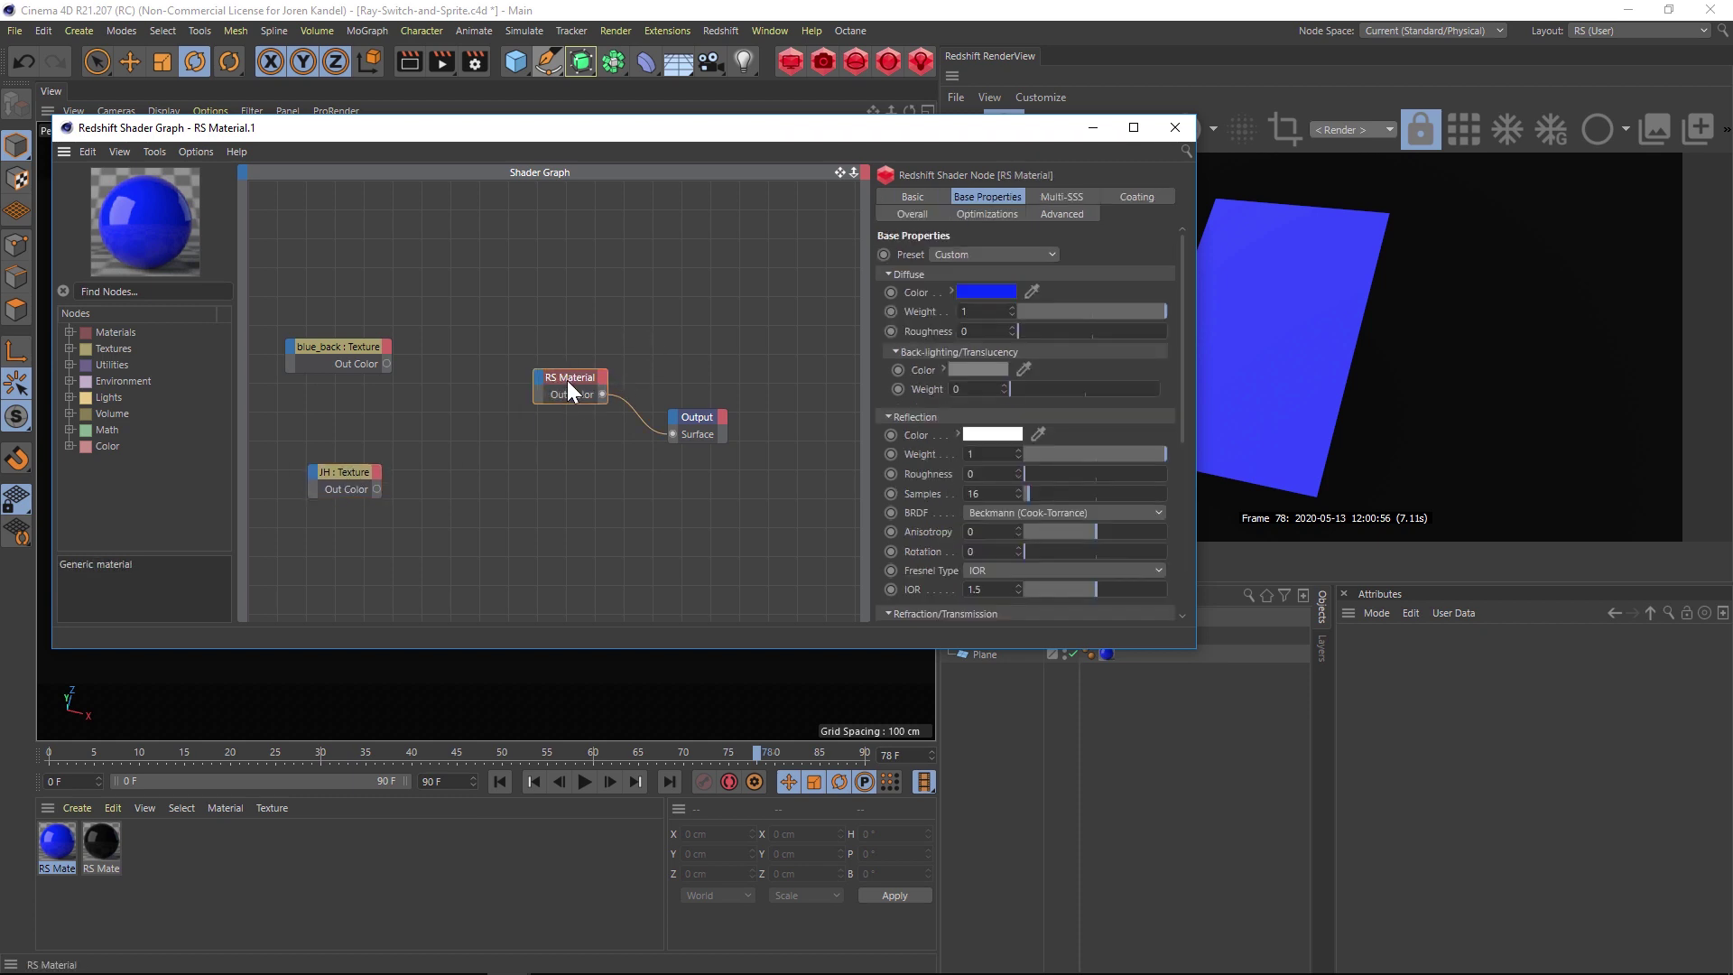
{"action": "left_click_drag", "start_coordinate": [569, 377], "coordinate": [576, 453], "text": "ctrl"}
Step: Connect blue_back and JH Out Color to each RS Material's Diffuse Color
{"action": "left_click", "coordinate": [348, 347]}
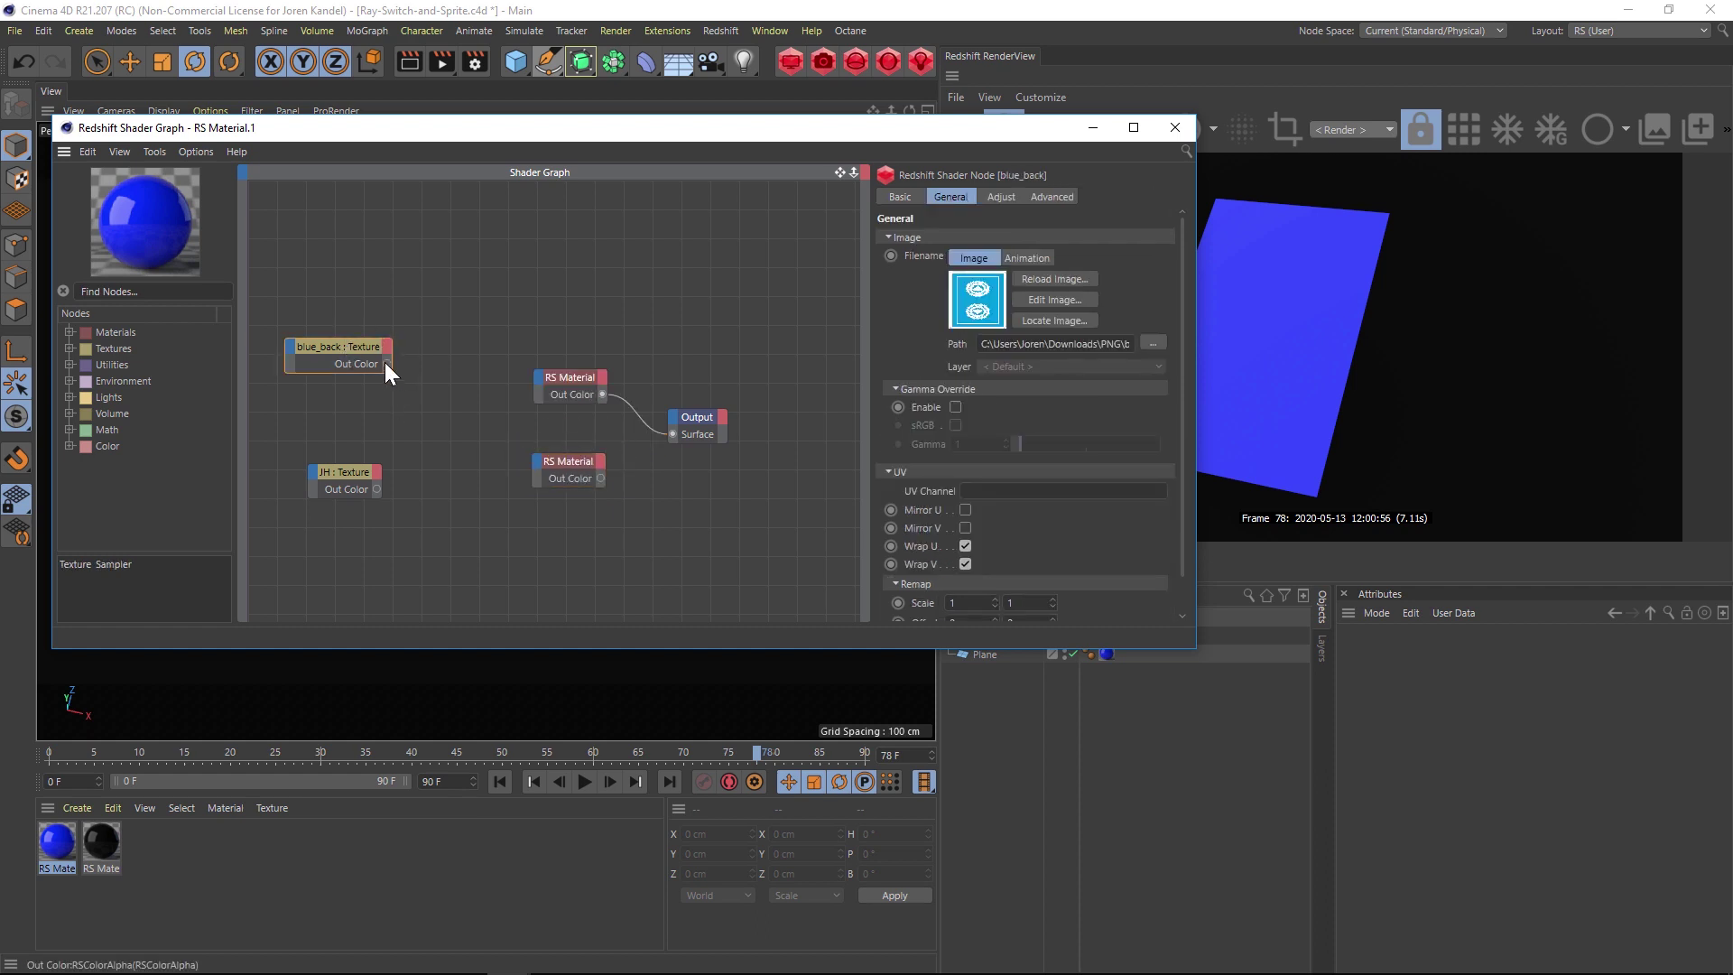
{"action": "left_click_drag", "start_coordinate": [386, 364], "coordinate": [538, 378]}
{"action": "mouse_move", "coordinate": [603, 398]}
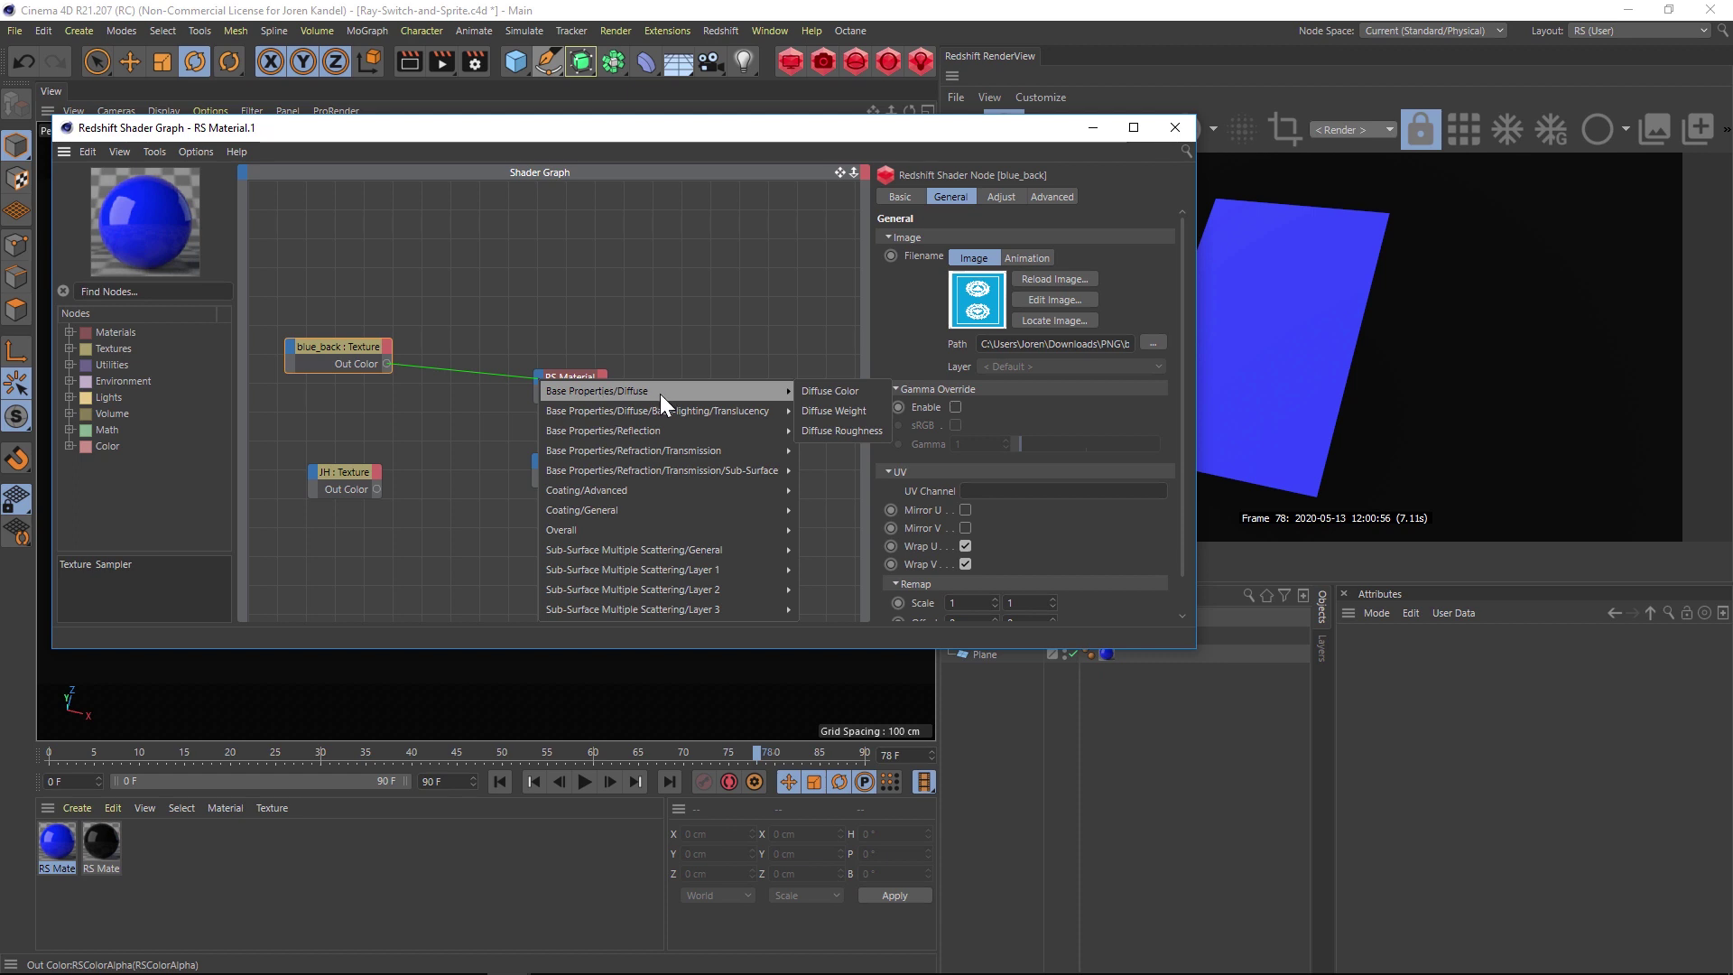
{"action": "left_click", "coordinate": [839, 391]}
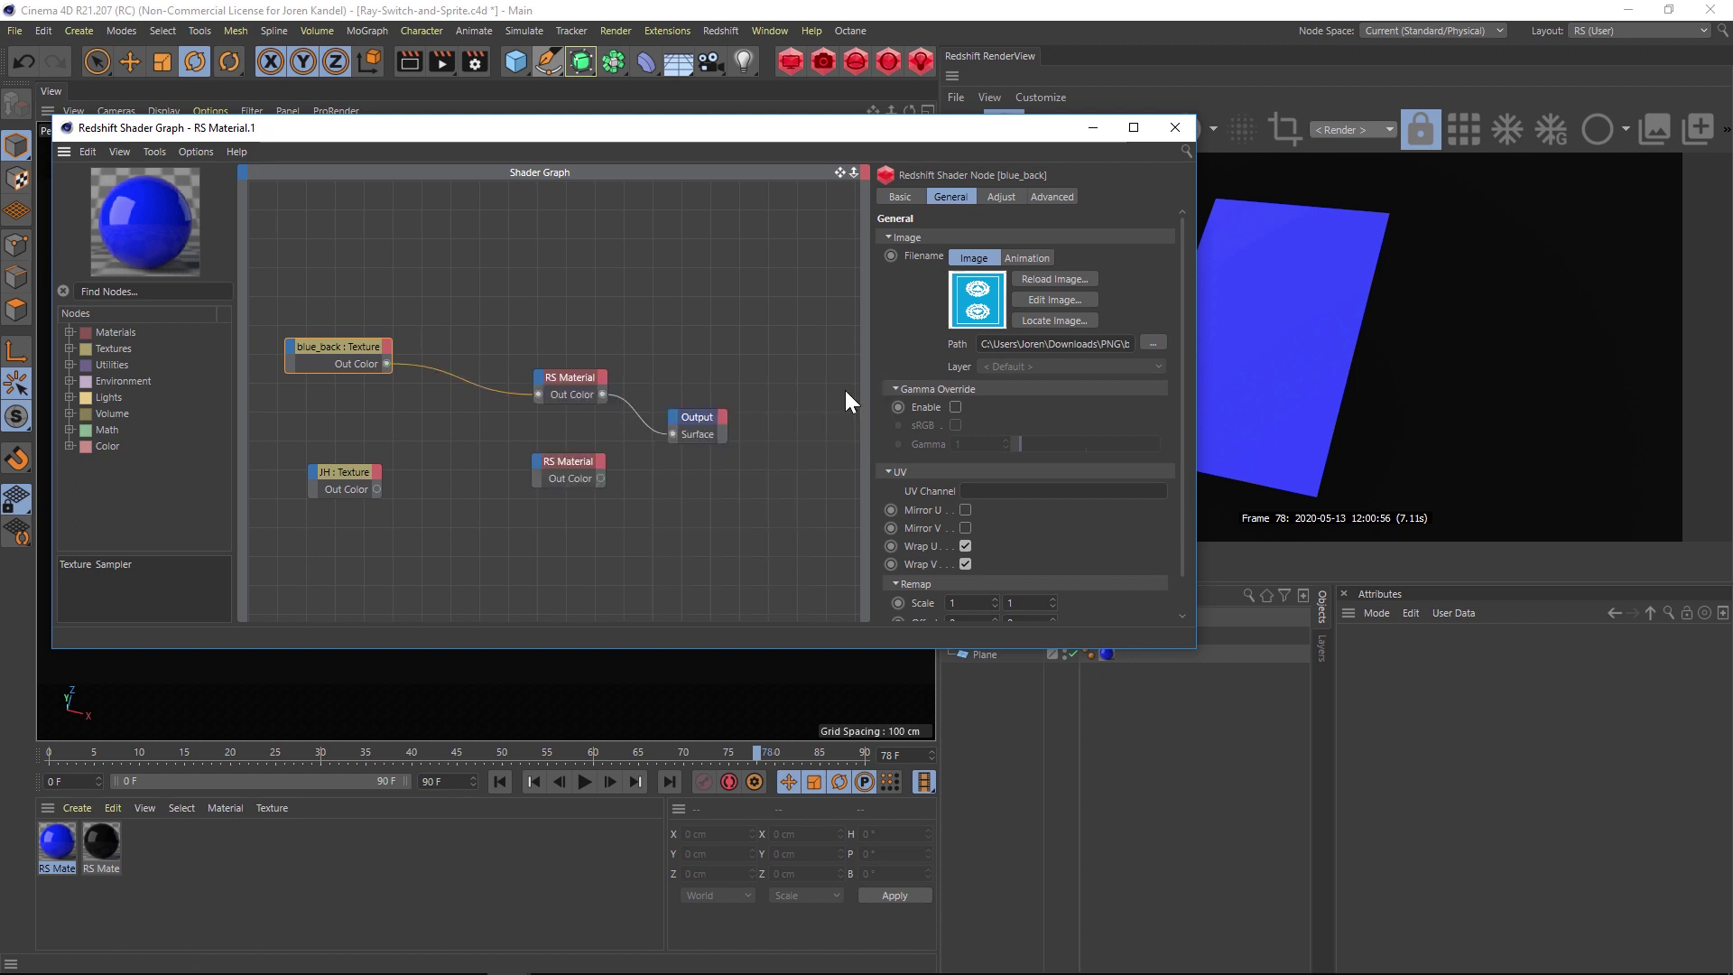
{"action": "left_click_drag", "start_coordinate": [377, 489], "coordinate": [538, 462]}
{"action": "left_click", "coordinate": [825, 480]}
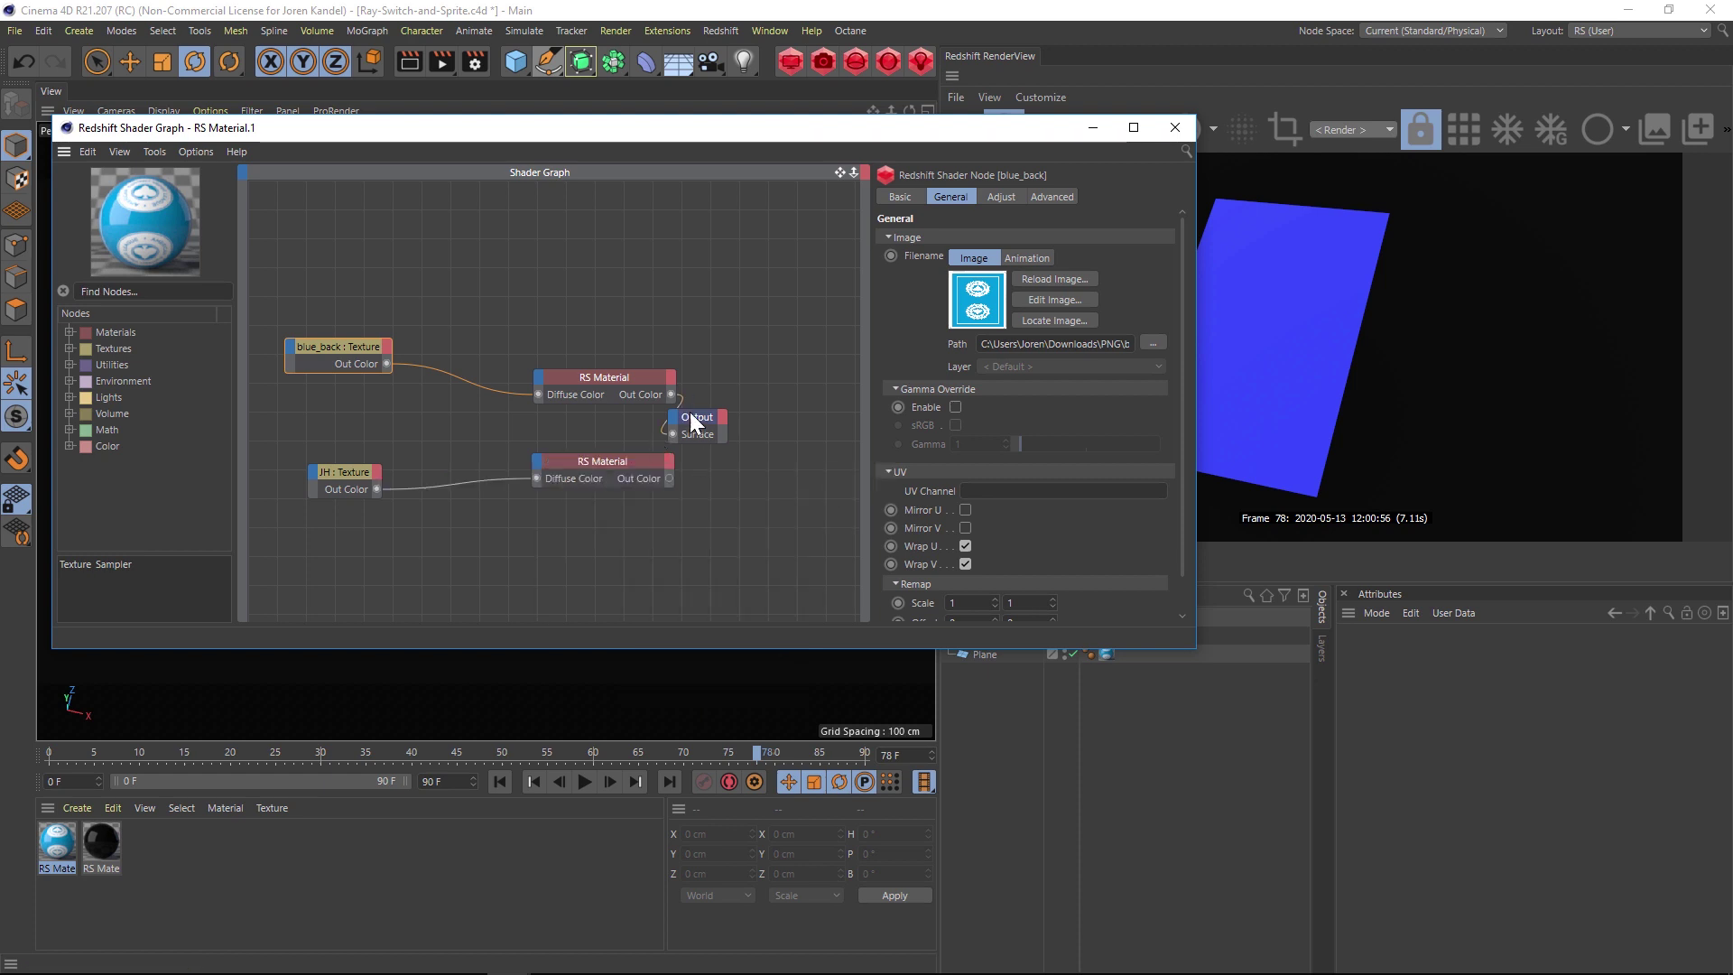
{"action": "left_click", "coordinate": [599, 430]}
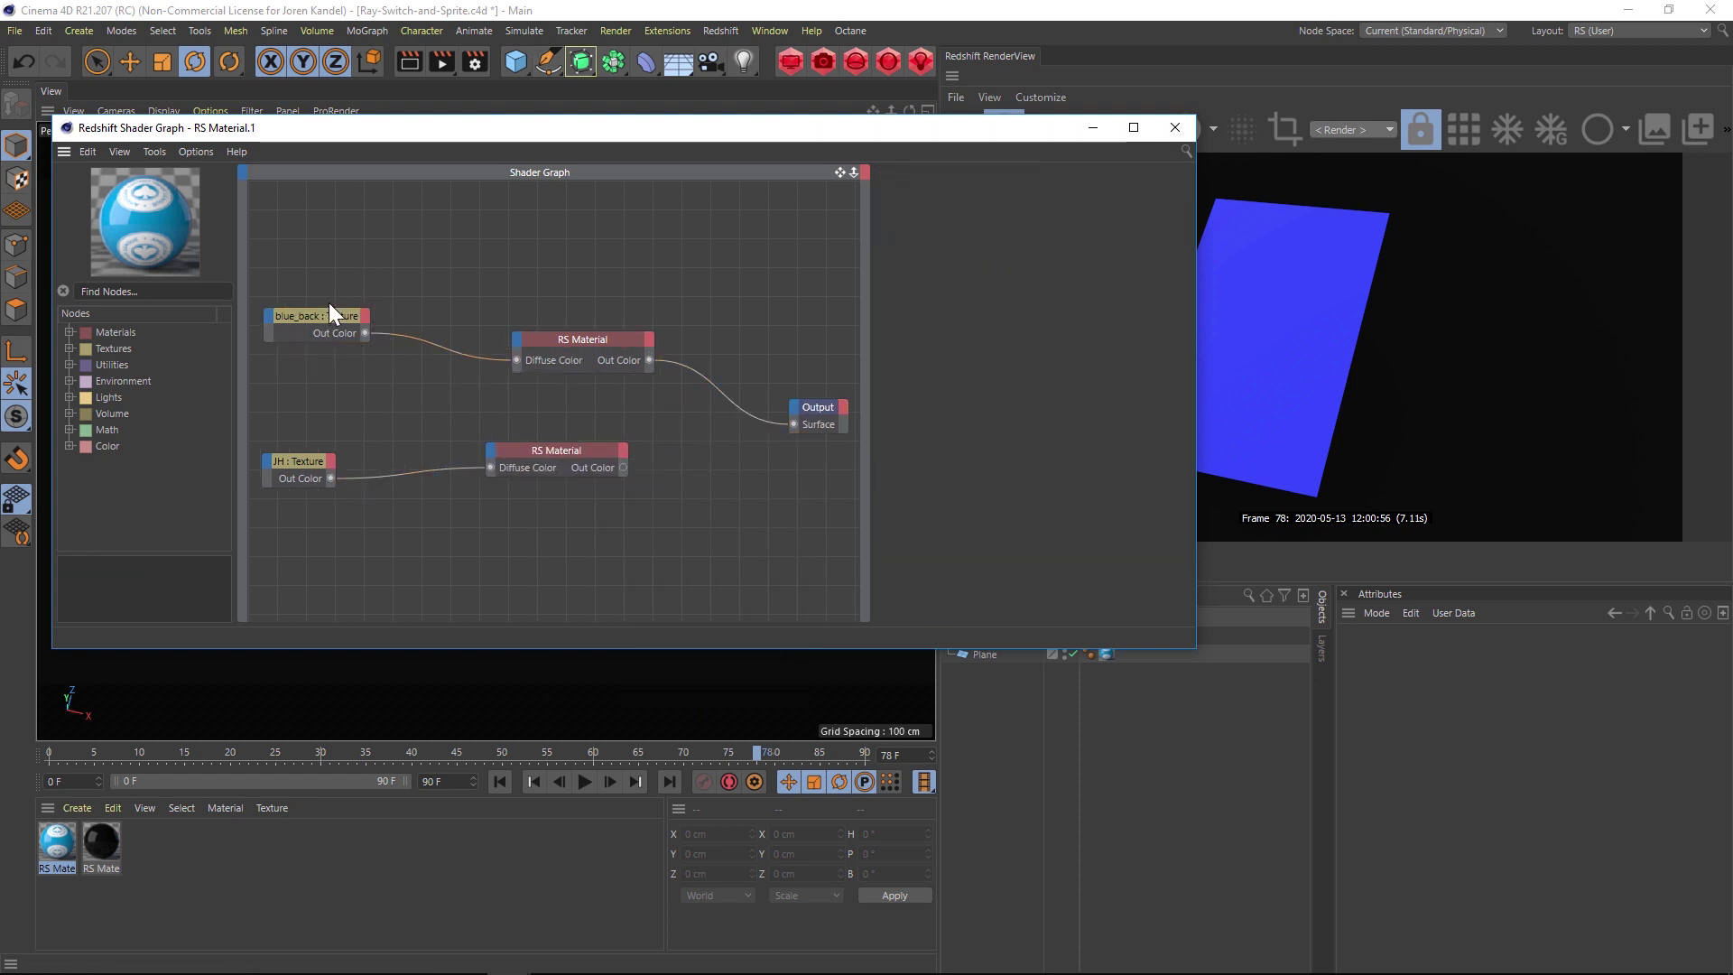
Step: Find 'ray switch' in the node search and add an RS Ray Switch node
{"action": "left_click", "coordinate": [158, 292]}
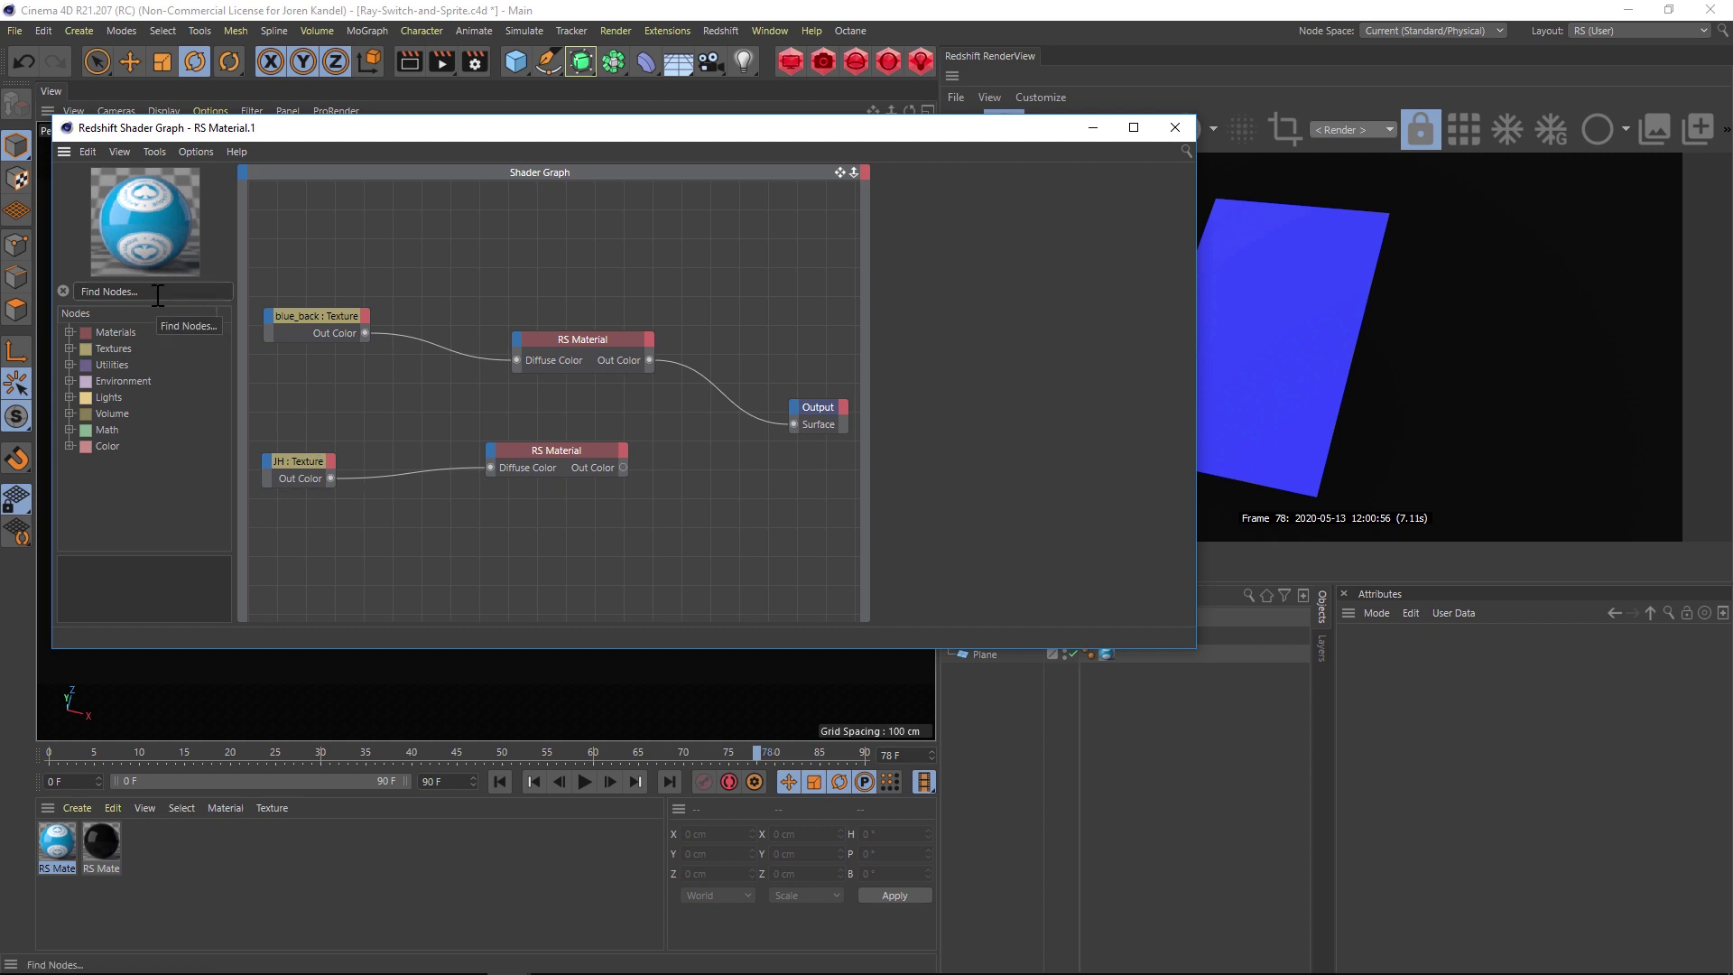
{"action": "type", "text": "ray switch"}
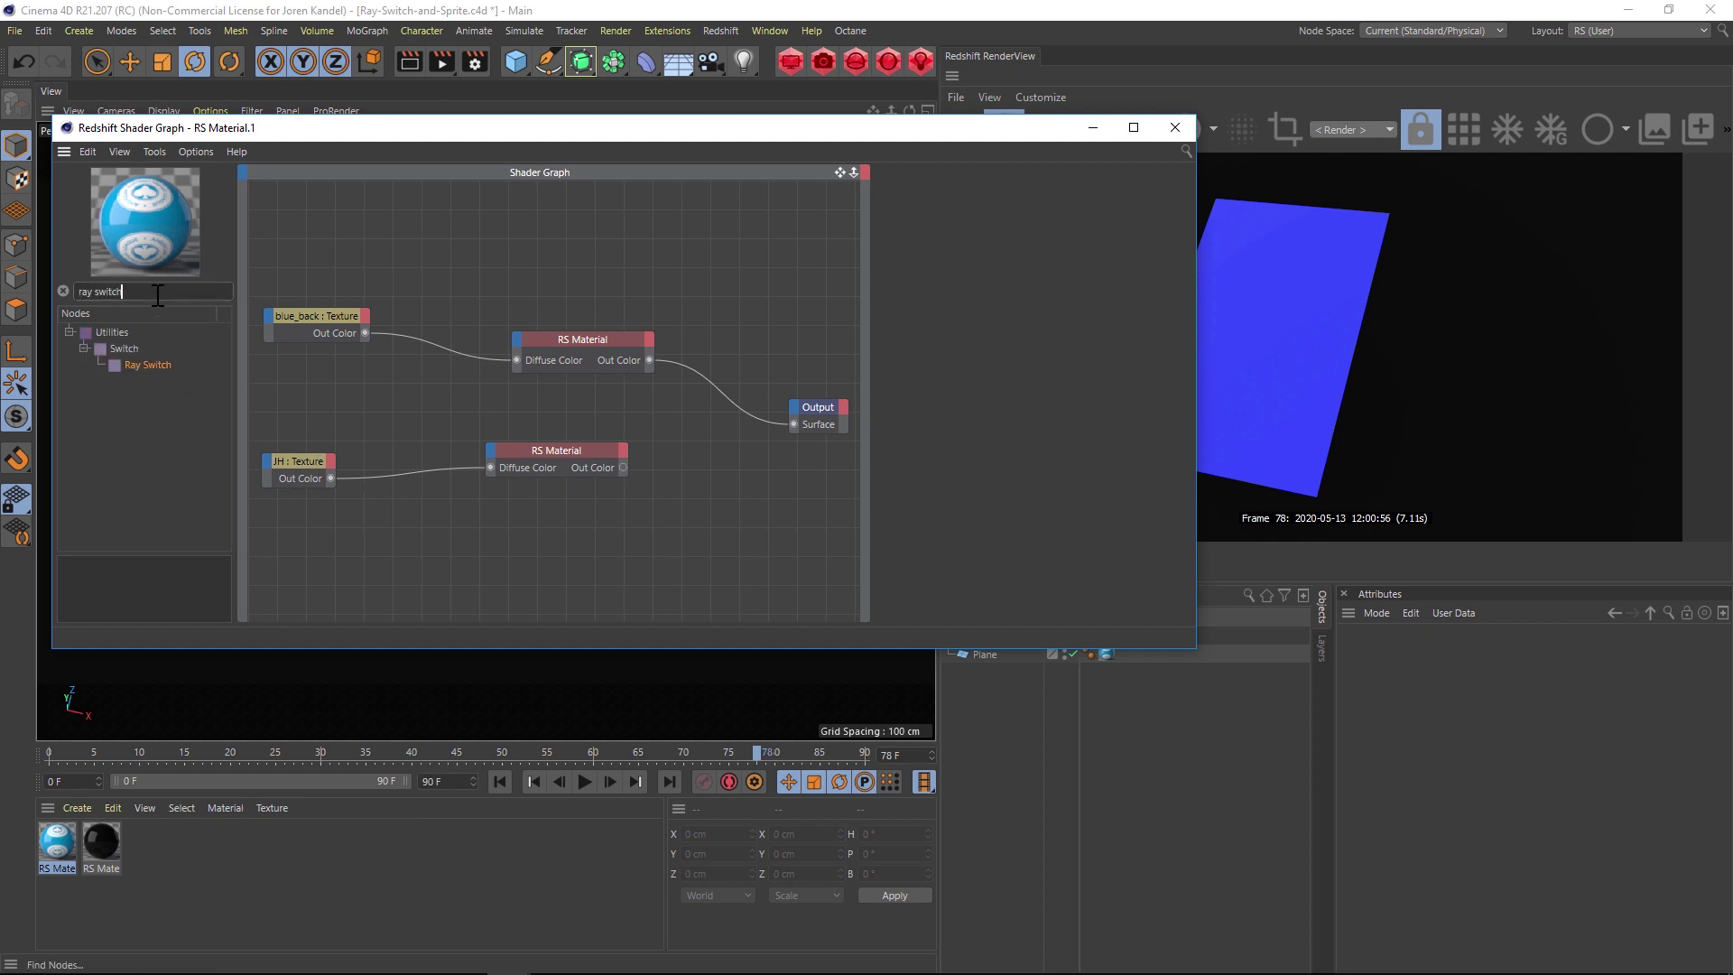
{"action": "left_click_drag", "start_coordinate": [153, 355], "coordinate": [696, 400]}
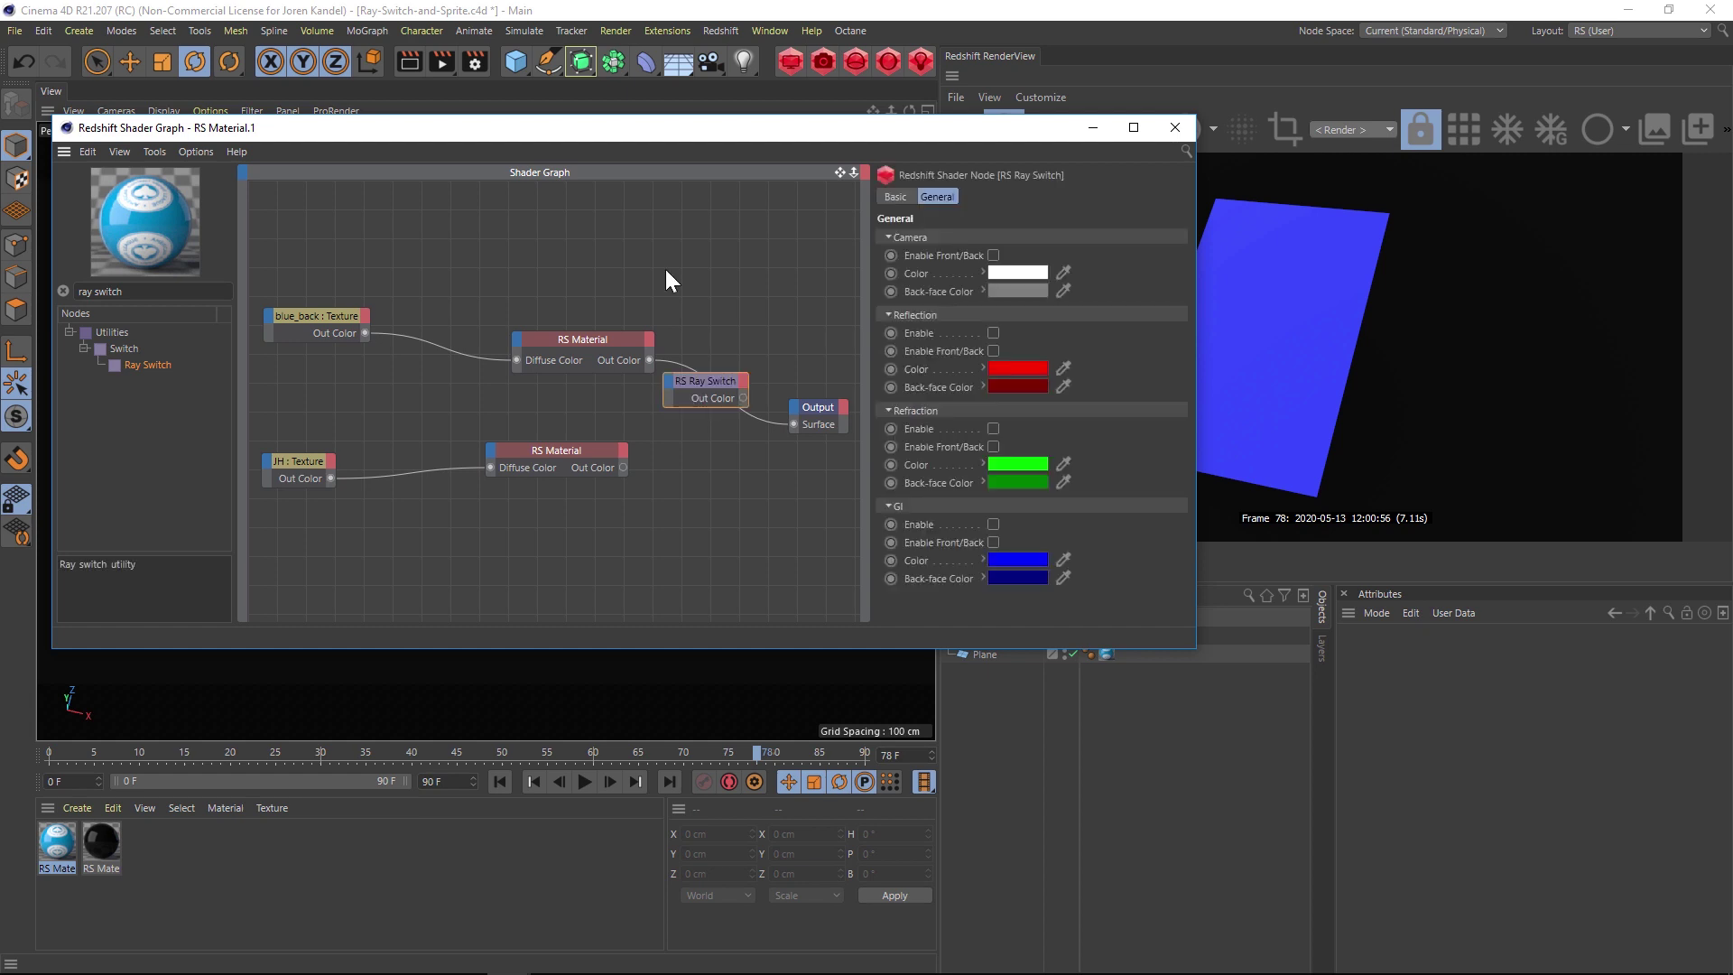
{"action": "left_click_drag", "start_coordinate": [469, 492], "coordinate": [526, 354]}
{"action": "left_click", "coordinate": [639, 361]}
Step: Wire blue_back material to Camera Color, JH material to Camera Color Back, Ray Switch to Output
{"action": "key", "text": "Delete"}
{"action": "key", "text": "Delete"}
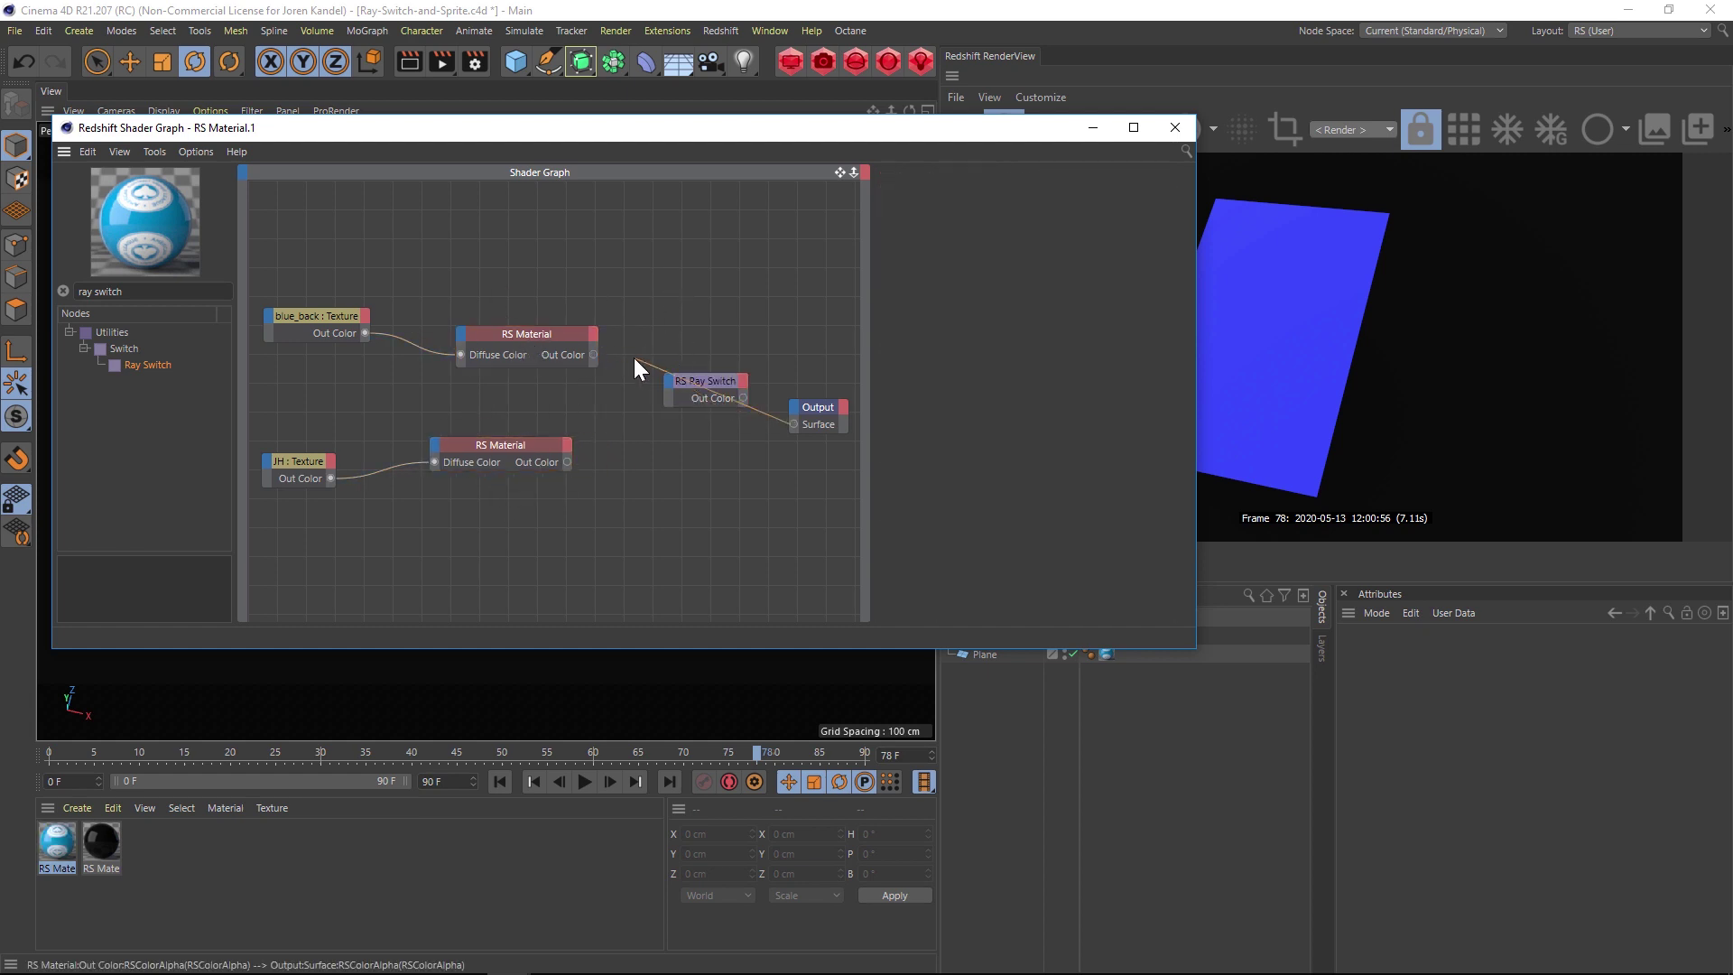
{"action": "left_click_drag", "start_coordinate": [634, 365], "coordinate": [744, 397]}
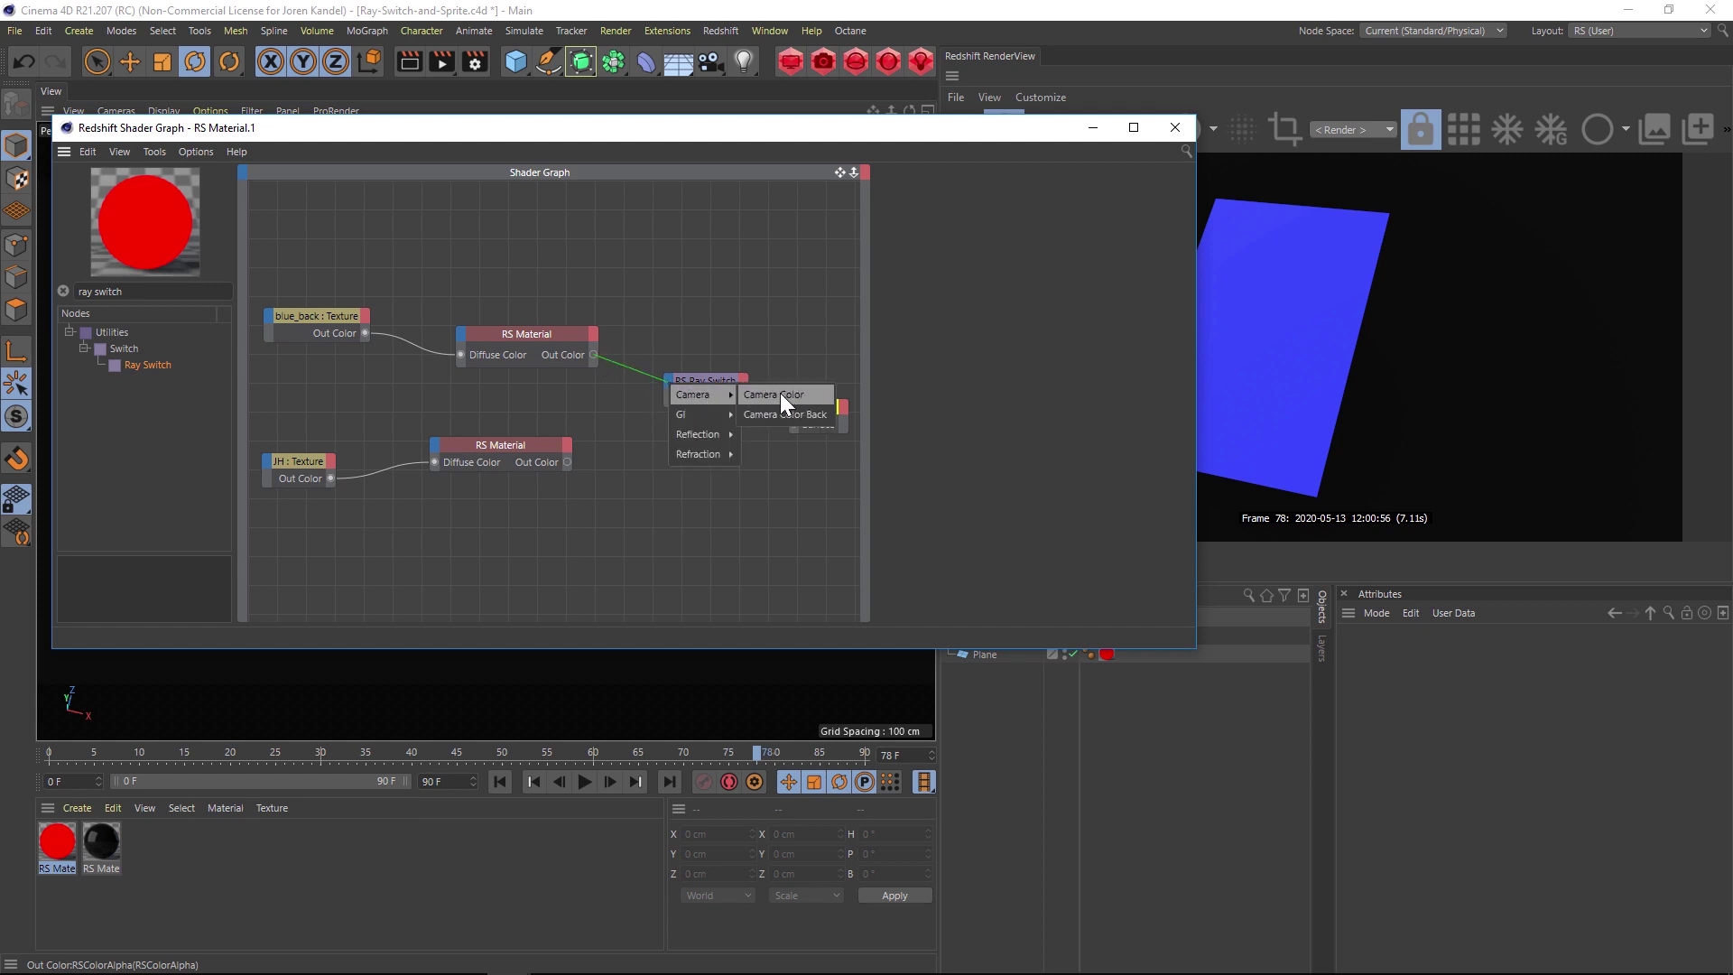
{"action": "left_click", "coordinate": [778, 394]}
{"action": "left_click_drag", "start_coordinate": [566, 462], "coordinate": [678, 386]}
{"action": "left_click", "coordinate": [782, 413]}
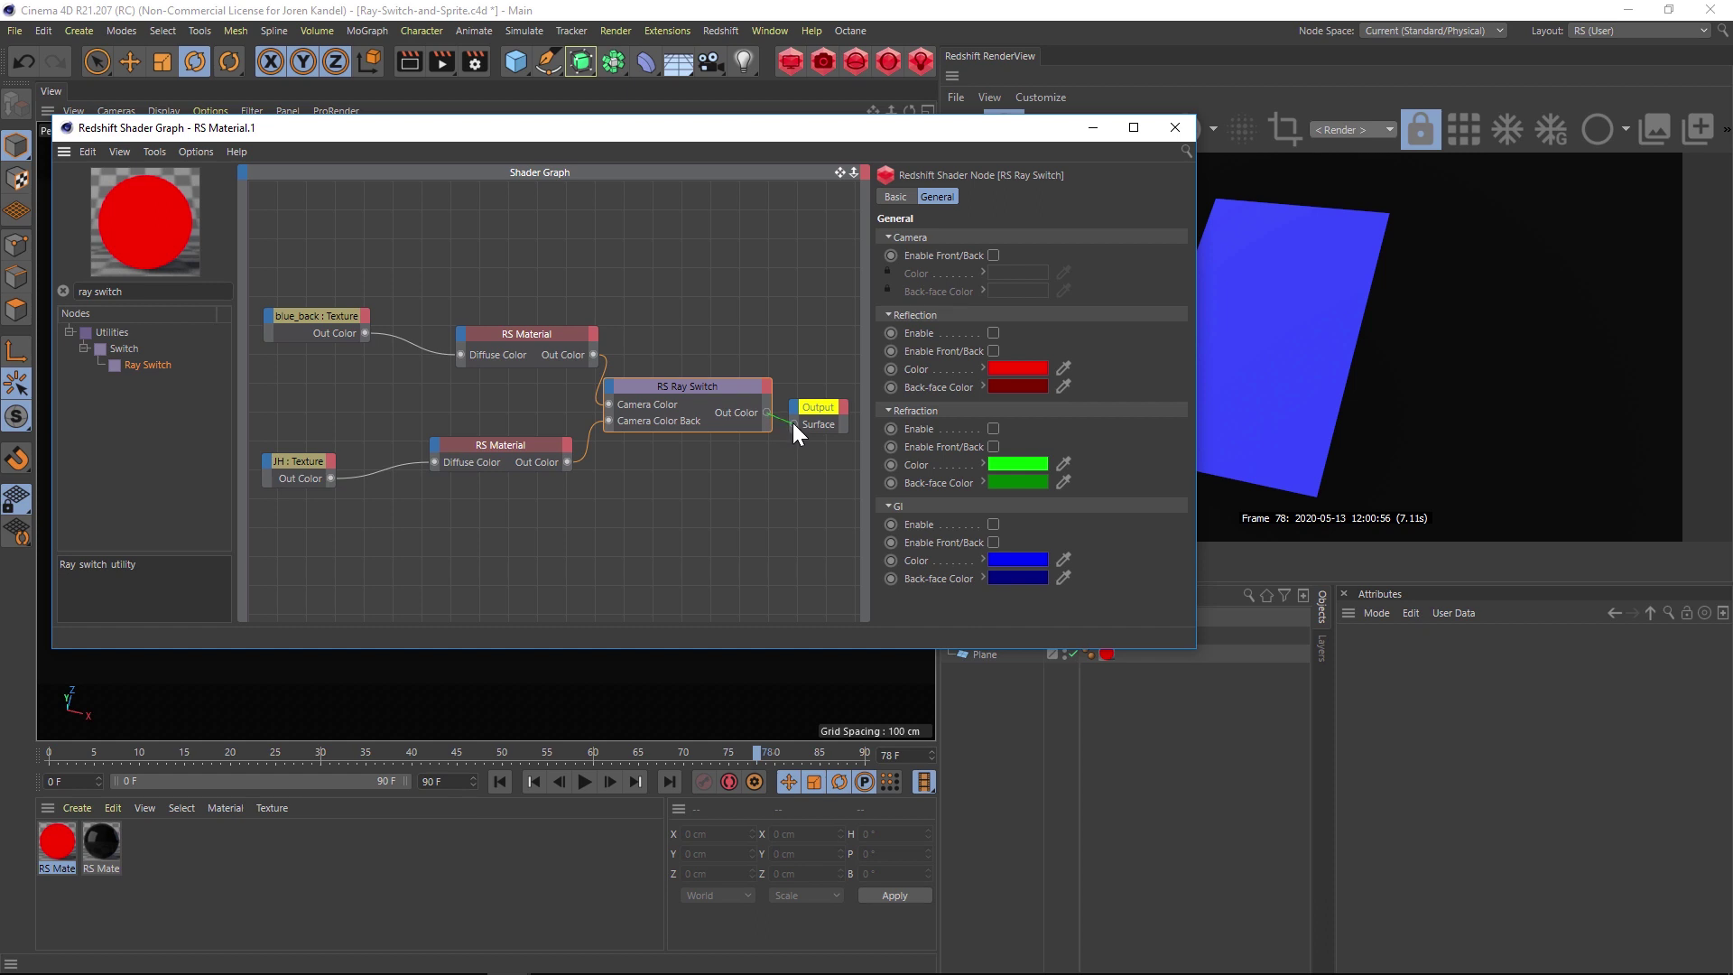
{"action": "left_click_drag", "start_coordinate": [794, 423], "coordinate": [793, 432]}
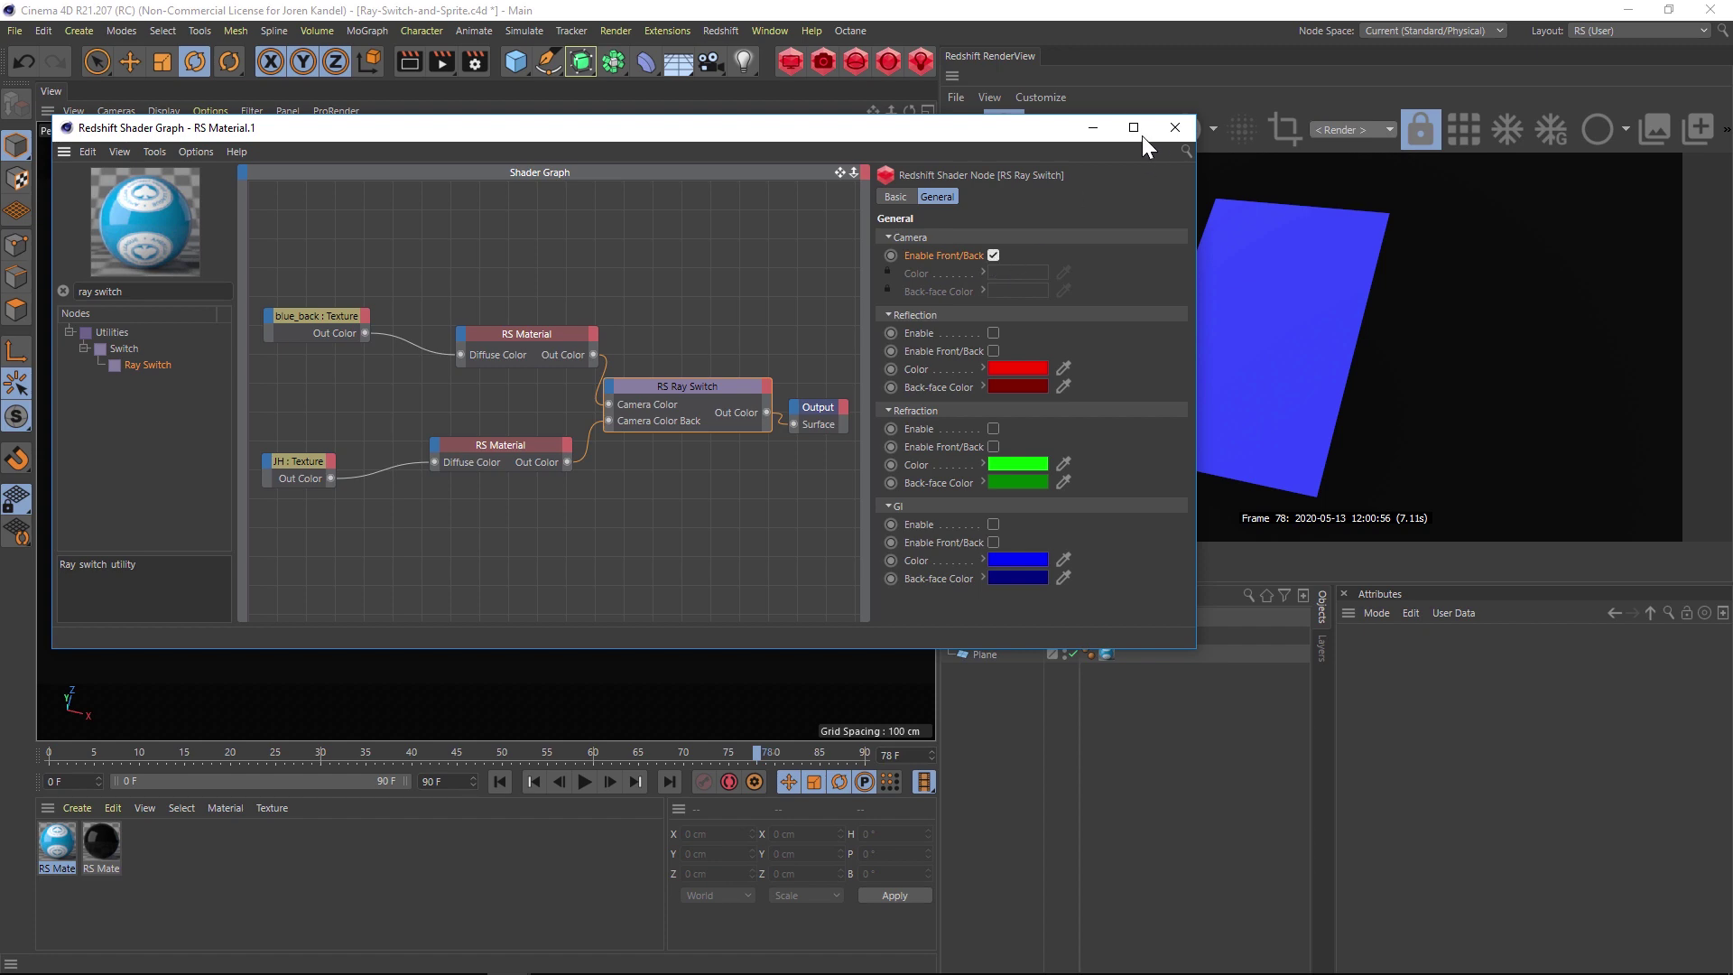
Step: Set the Plane material tag's Length U to -100% (Tiles U -1) to mirror the texture
{"action": "left_click_drag", "start_coordinate": [1015, 127], "coordinate": [856, 406]}
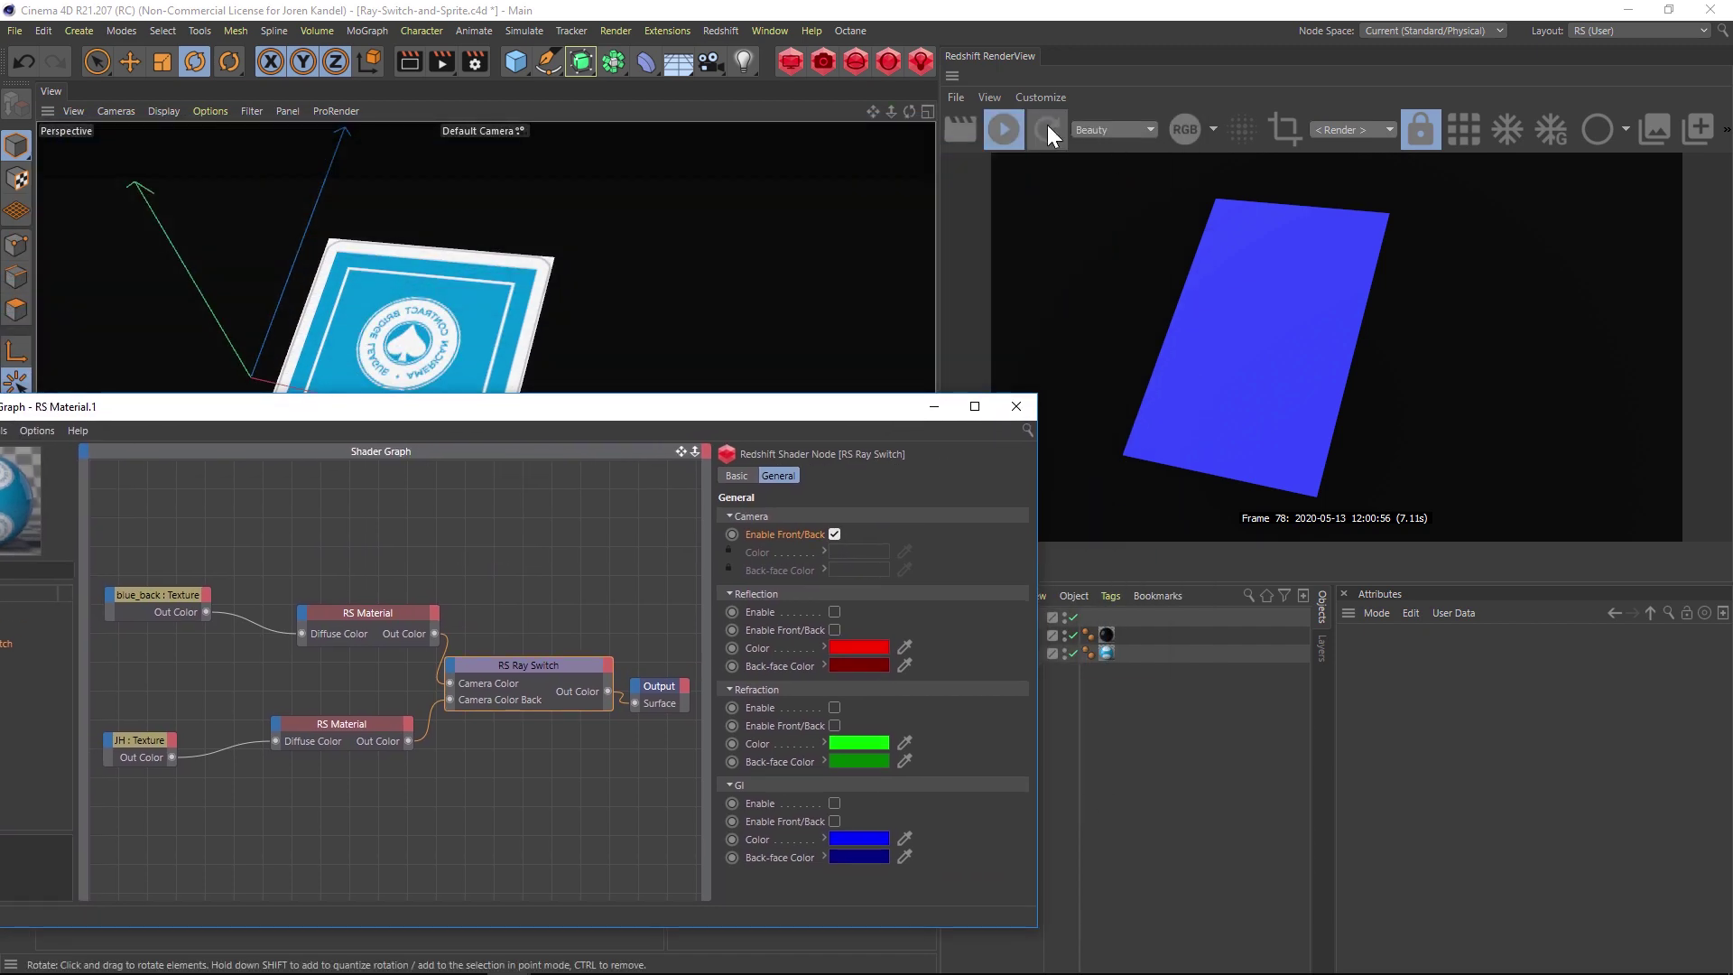
{"action": "left_click_drag", "start_coordinate": [751, 416], "coordinate": [920, 570]}
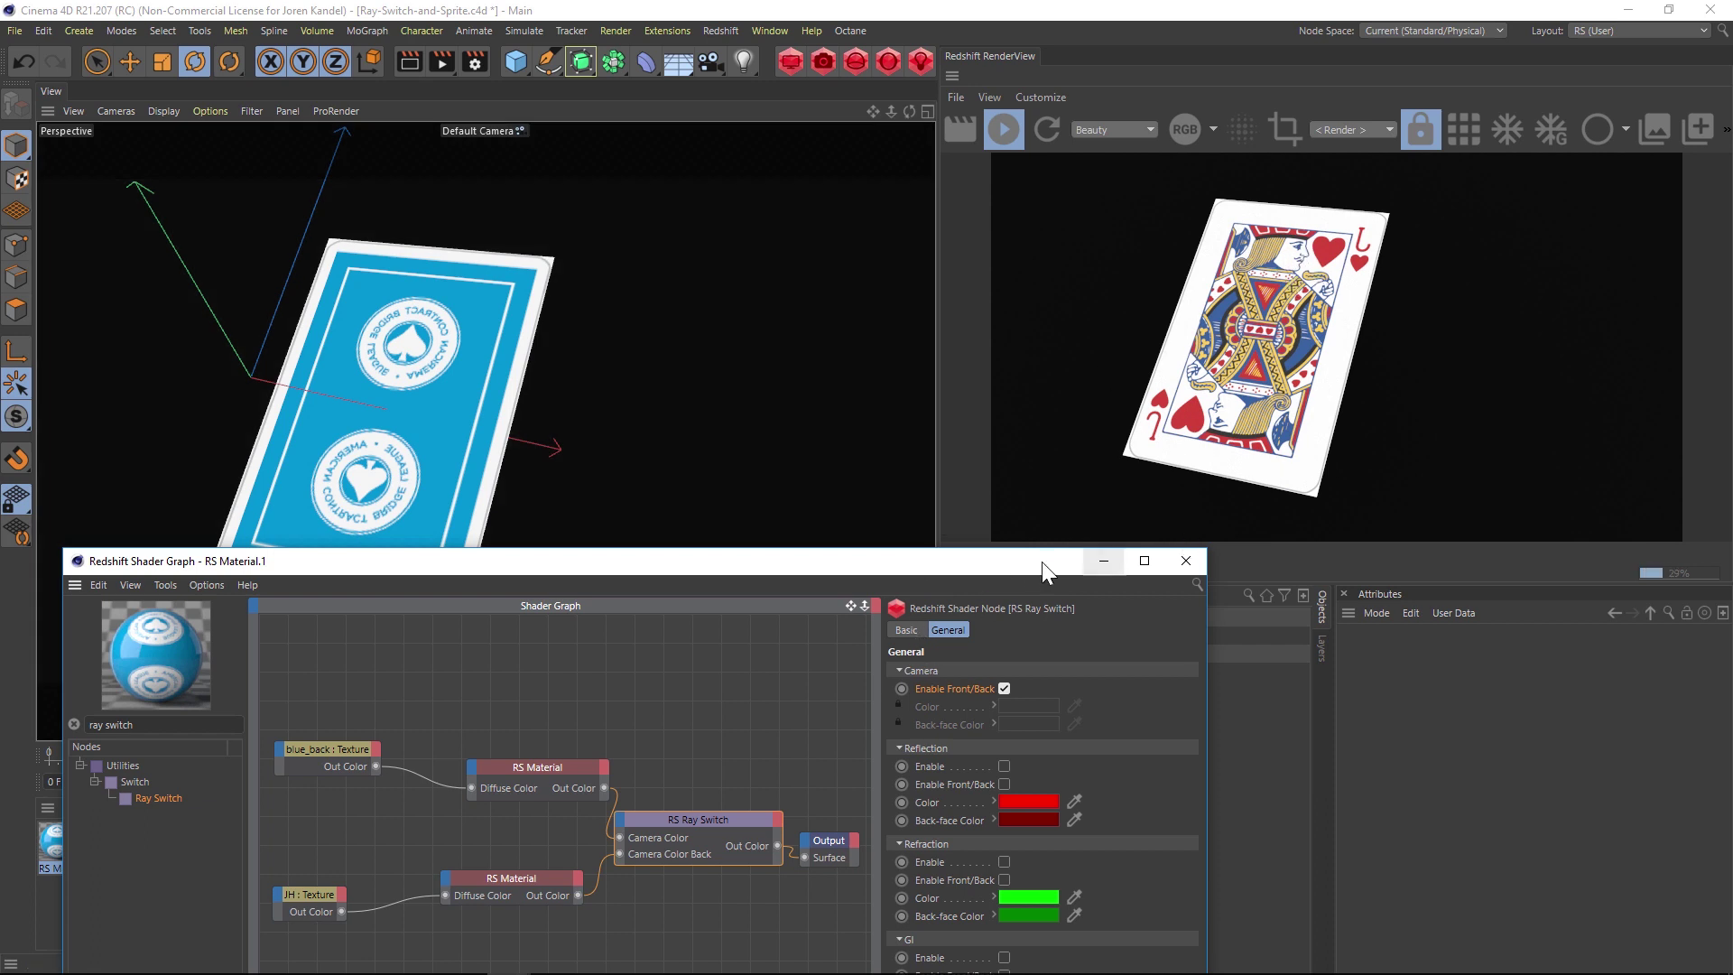
{"action": "left_click_drag", "start_coordinate": [1041, 561], "coordinate": [680, 555]}
{"action": "left_click", "coordinate": [1106, 653]}
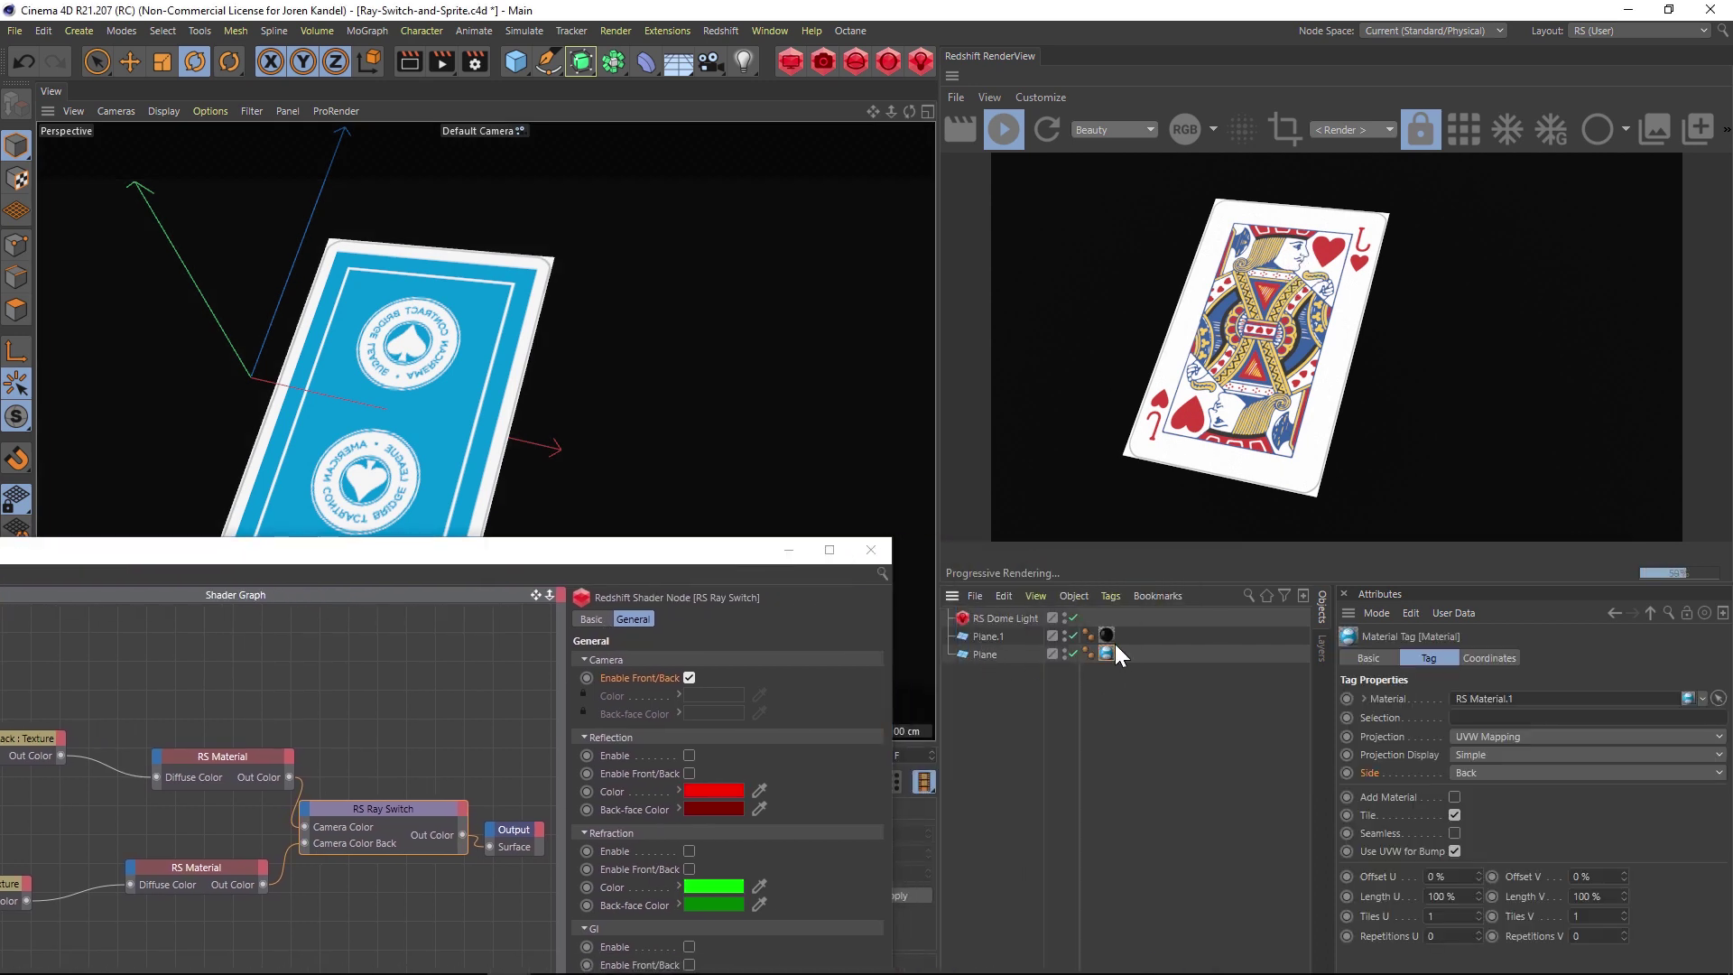
{"action": "left_click", "coordinate": [1429, 897]}
{"action": "type", "text": "-"}
{"action": "key", "text": "Return"}
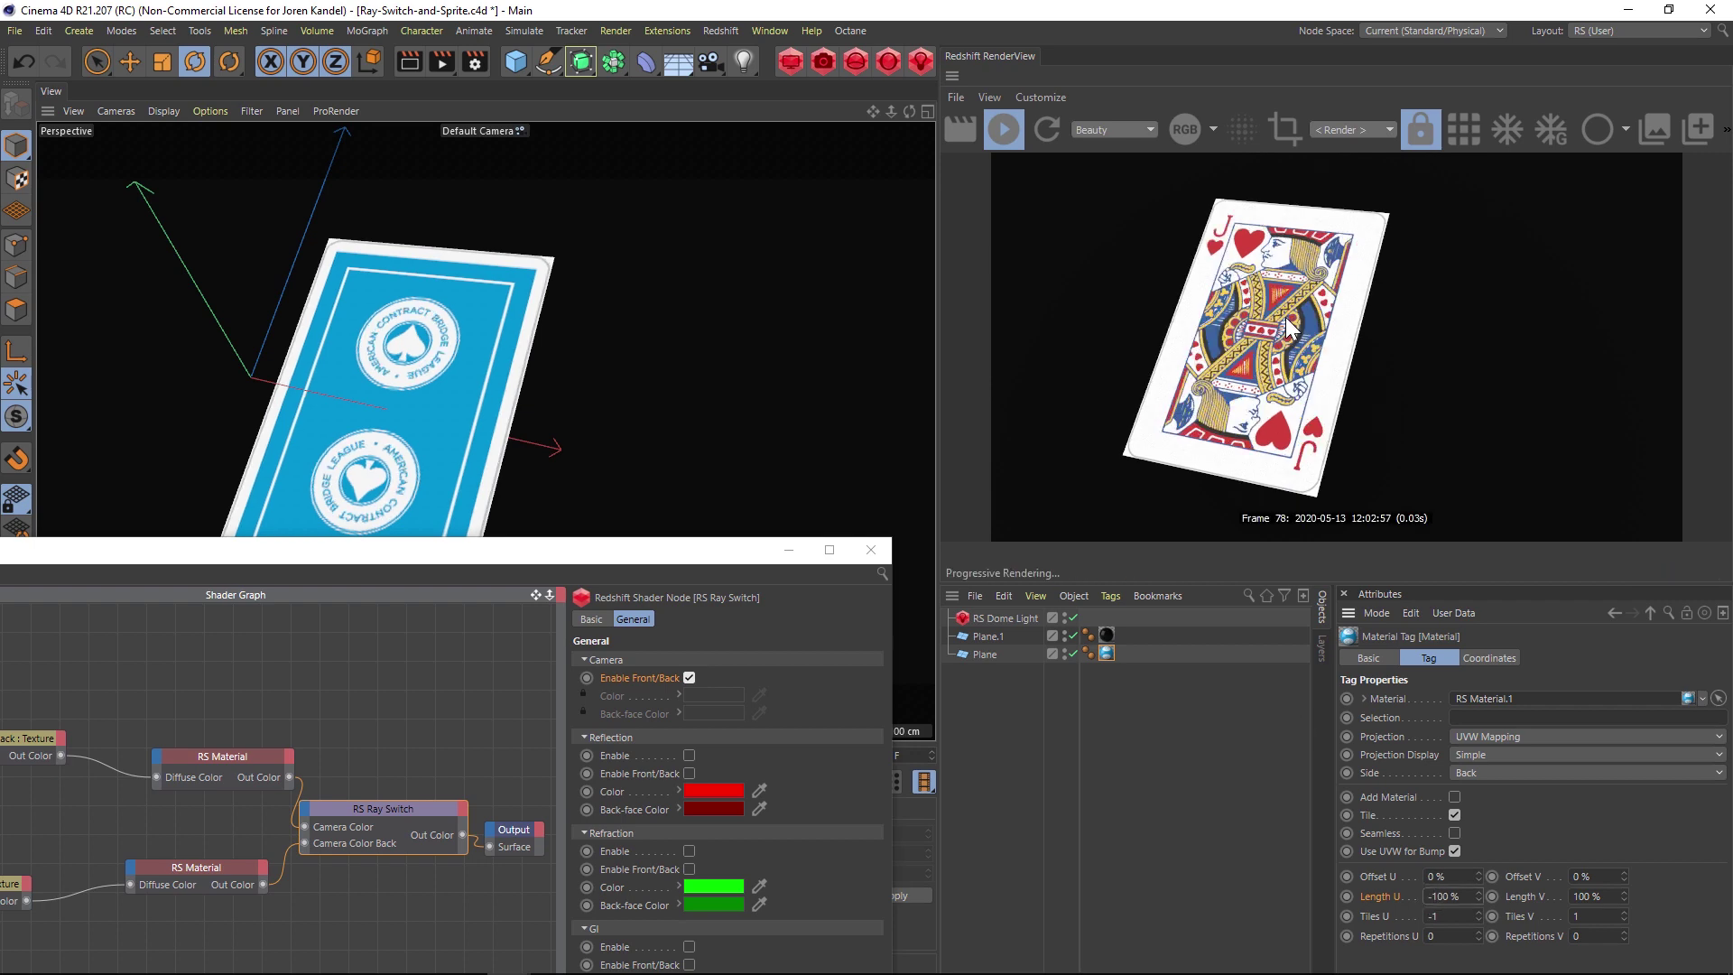
{"action": "left_click", "coordinate": [404, 394]}
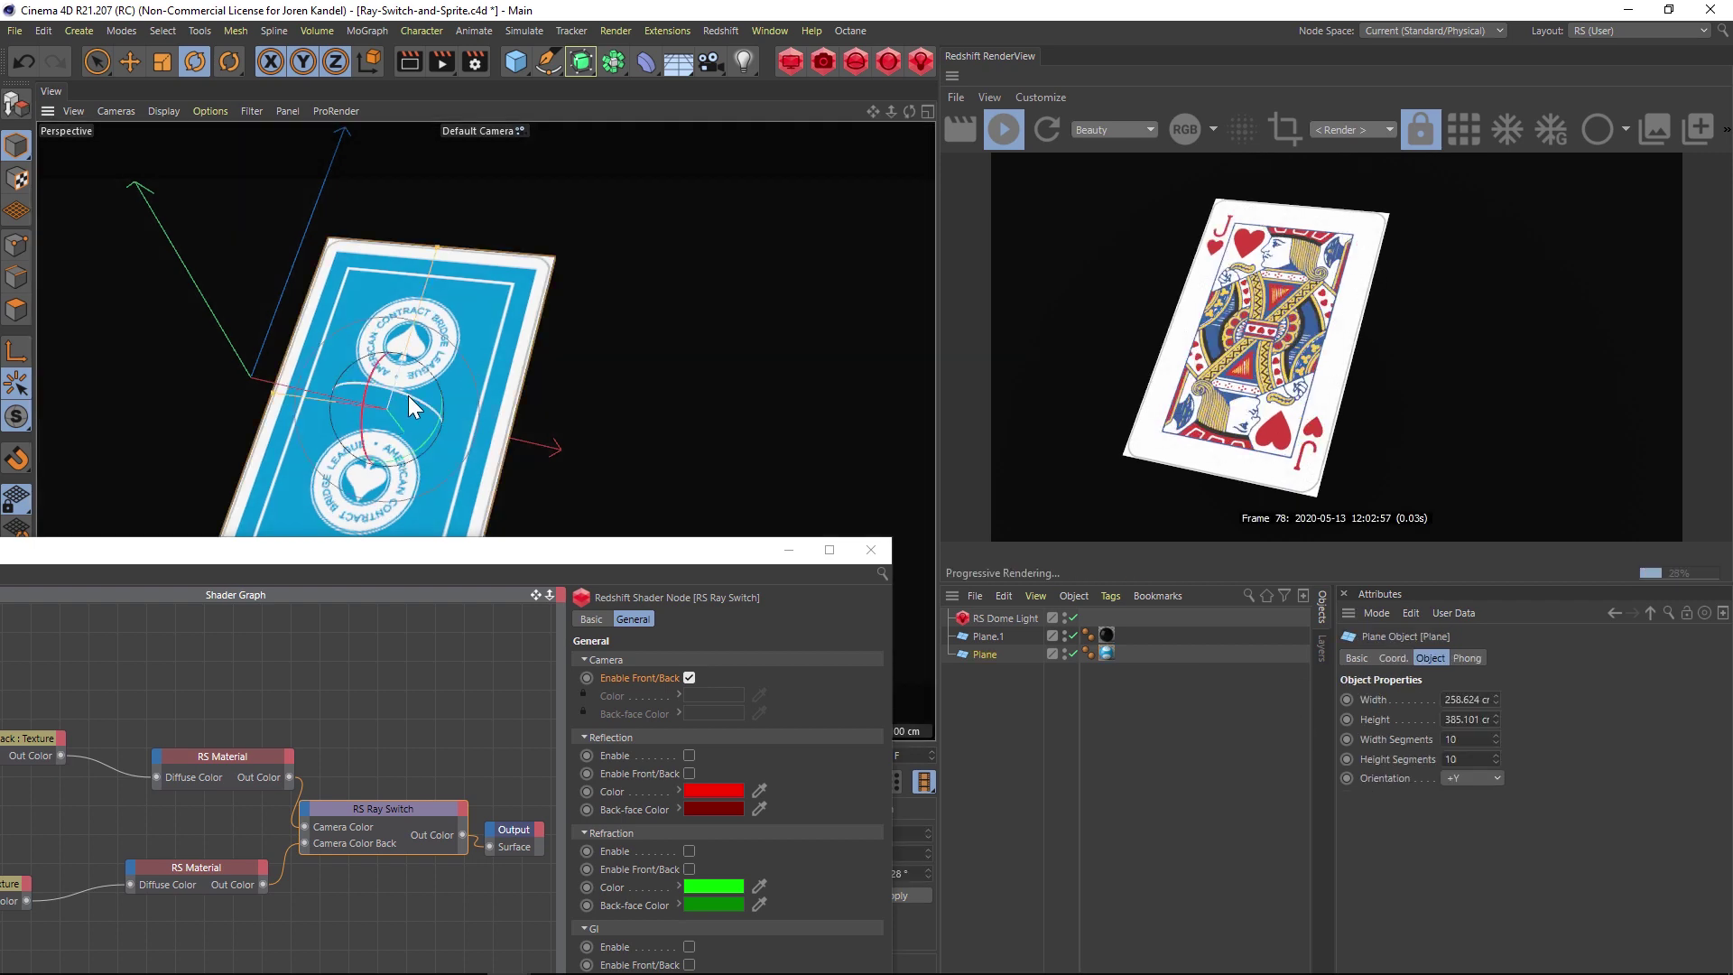
Step: Rotate the card plane about -100° and zoom the viewport in on it
{"action": "left_click_drag", "start_coordinate": [408, 395], "coordinate": [316, 425]}
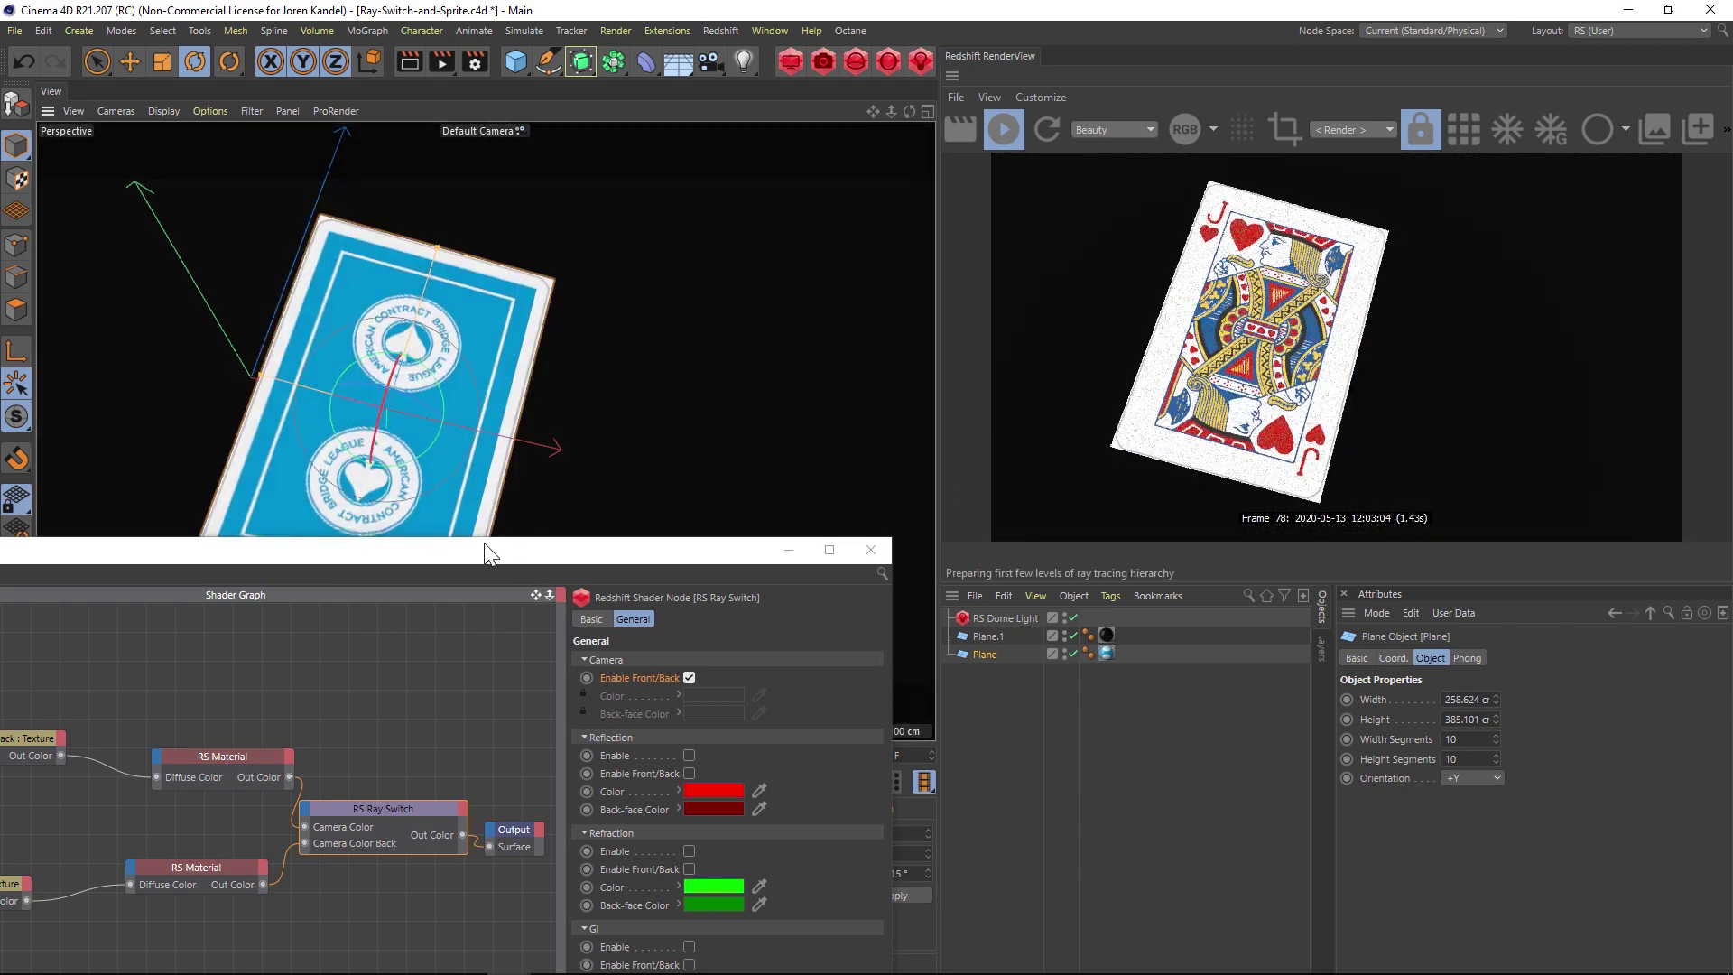
{"action": "left_click_drag", "start_coordinate": [552, 552], "coordinate": [717, 569]}
{"action": "scroll", "coordinate": [533, 291], "scroll_direction": "up", "scroll_amount": 6}
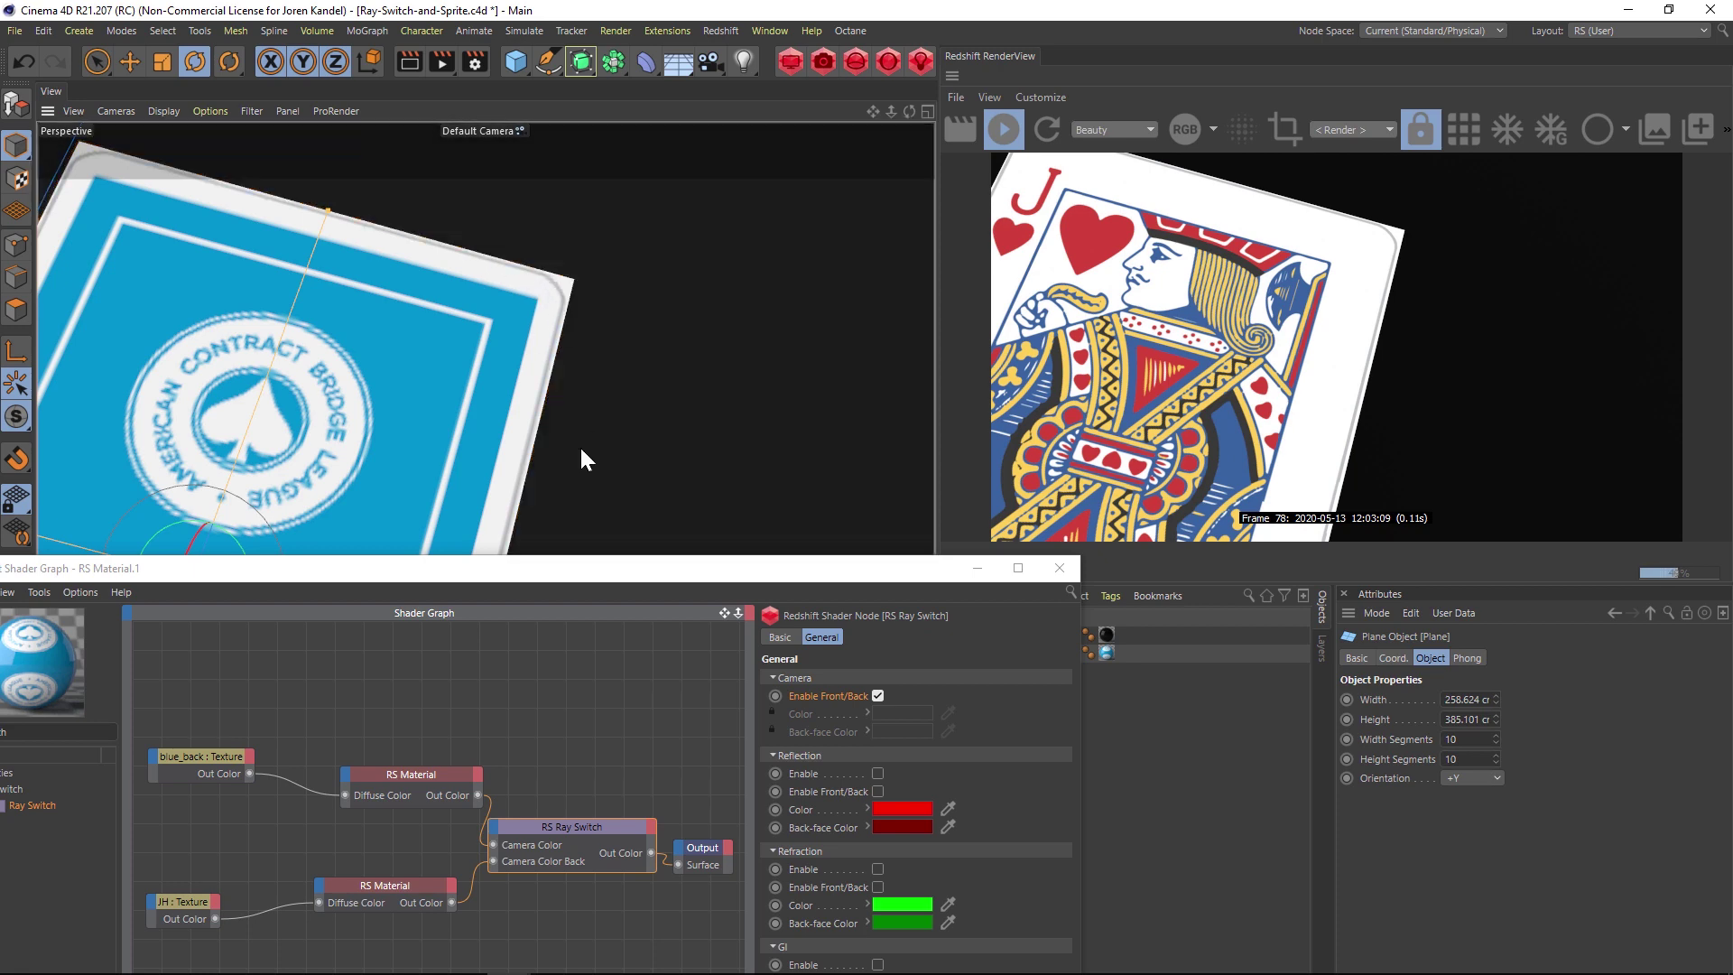
Step: Search for 'sprite' and add an RS Sprite node beside the Ray Switch
{"action": "left_click_drag", "start_coordinate": [648, 580], "coordinate": [707, 489]}
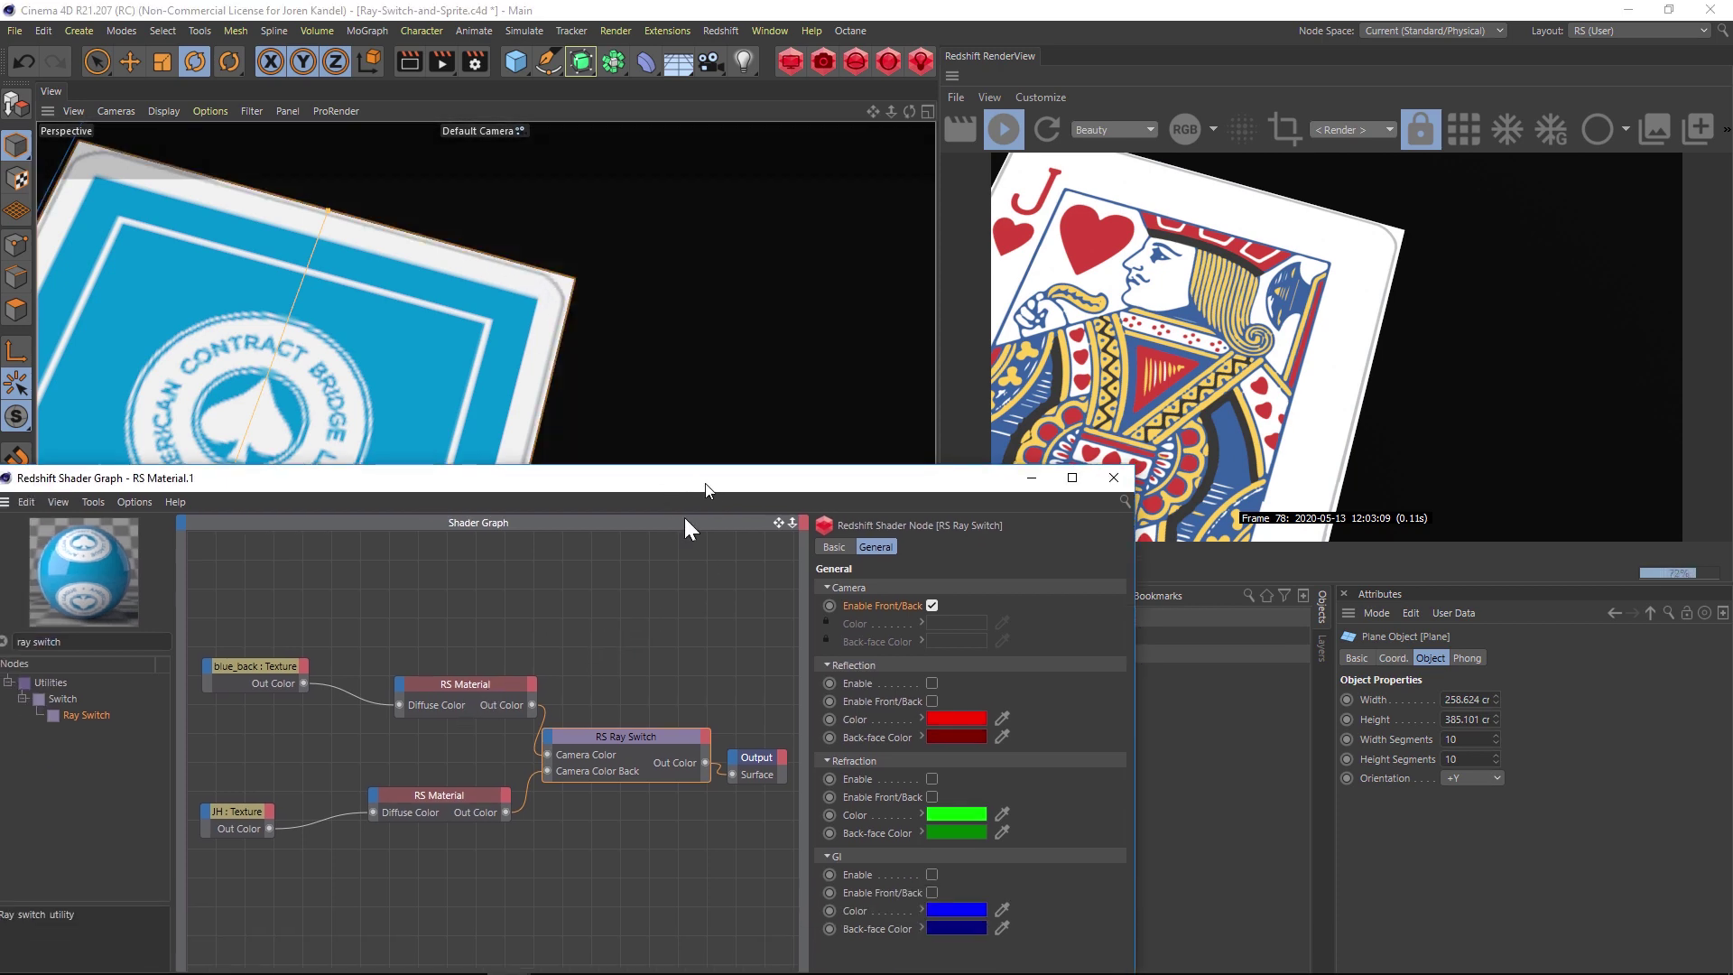
{"action": "left_click", "coordinate": [569, 675]}
{"action": "scroll", "coordinate": [523, 674], "scroll_direction": "down", "scroll_amount": 1}
{"action": "scroll", "coordinate": [526, 683], "scroll_direction": "down", "scroll_amount": 1}
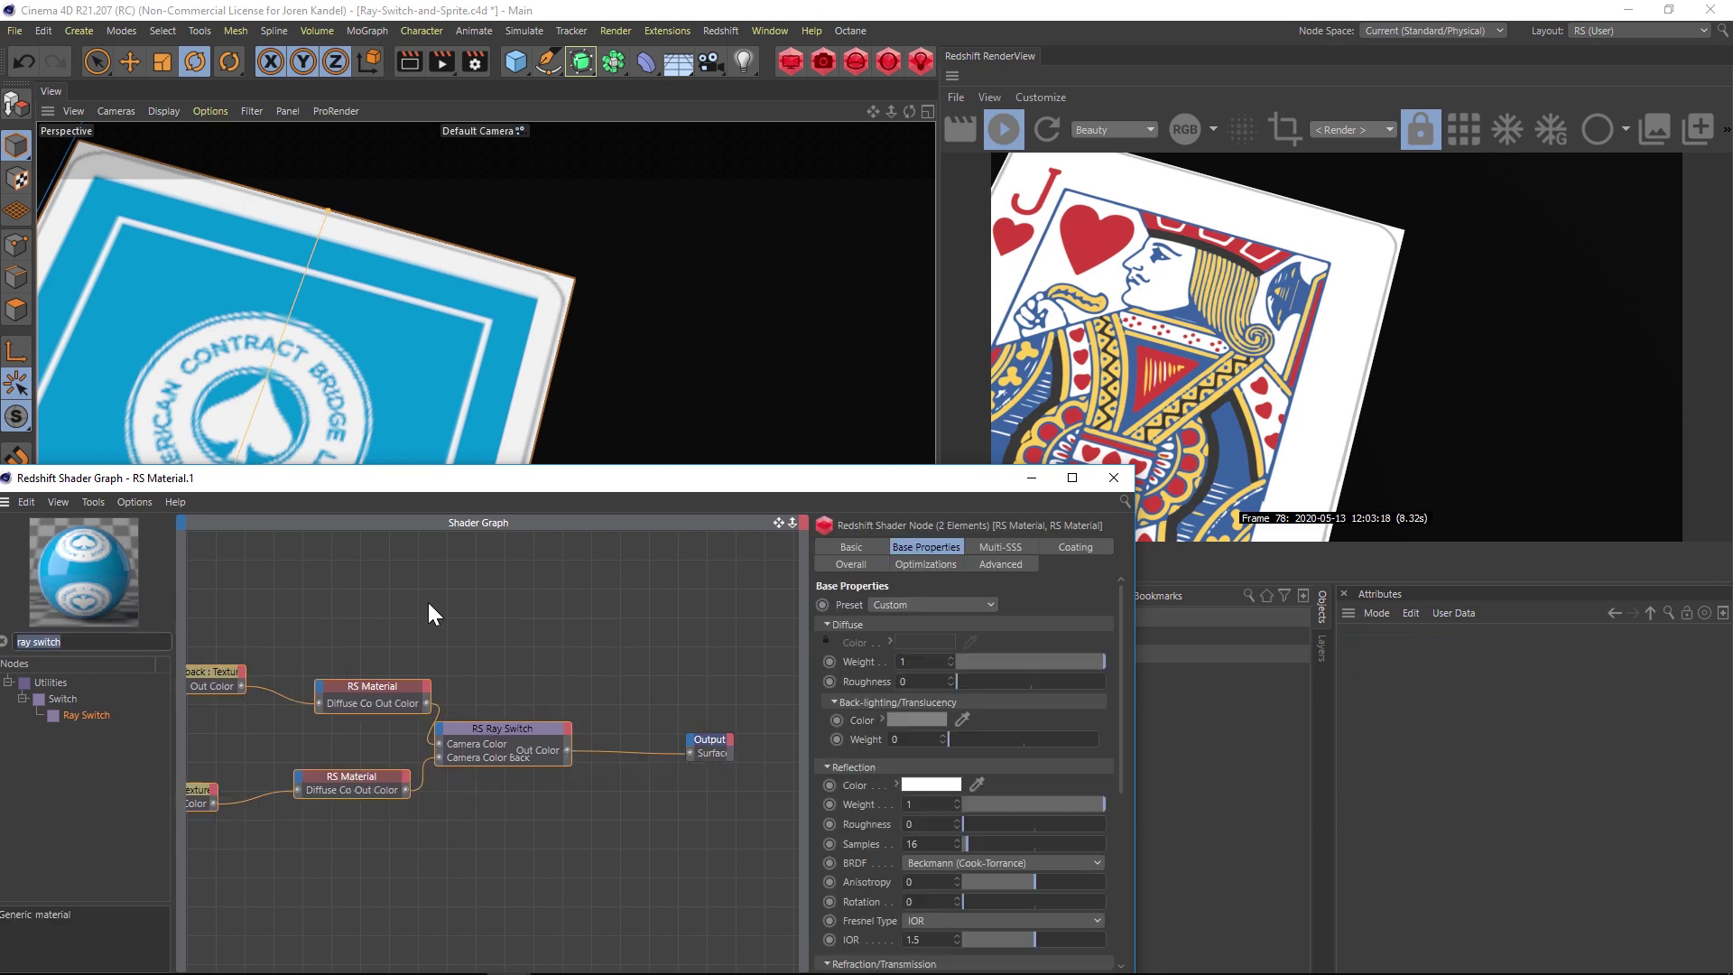
{"action": "left_click_drag", "start_coordinate": [404, 479], "coordinate": [452, 455]}
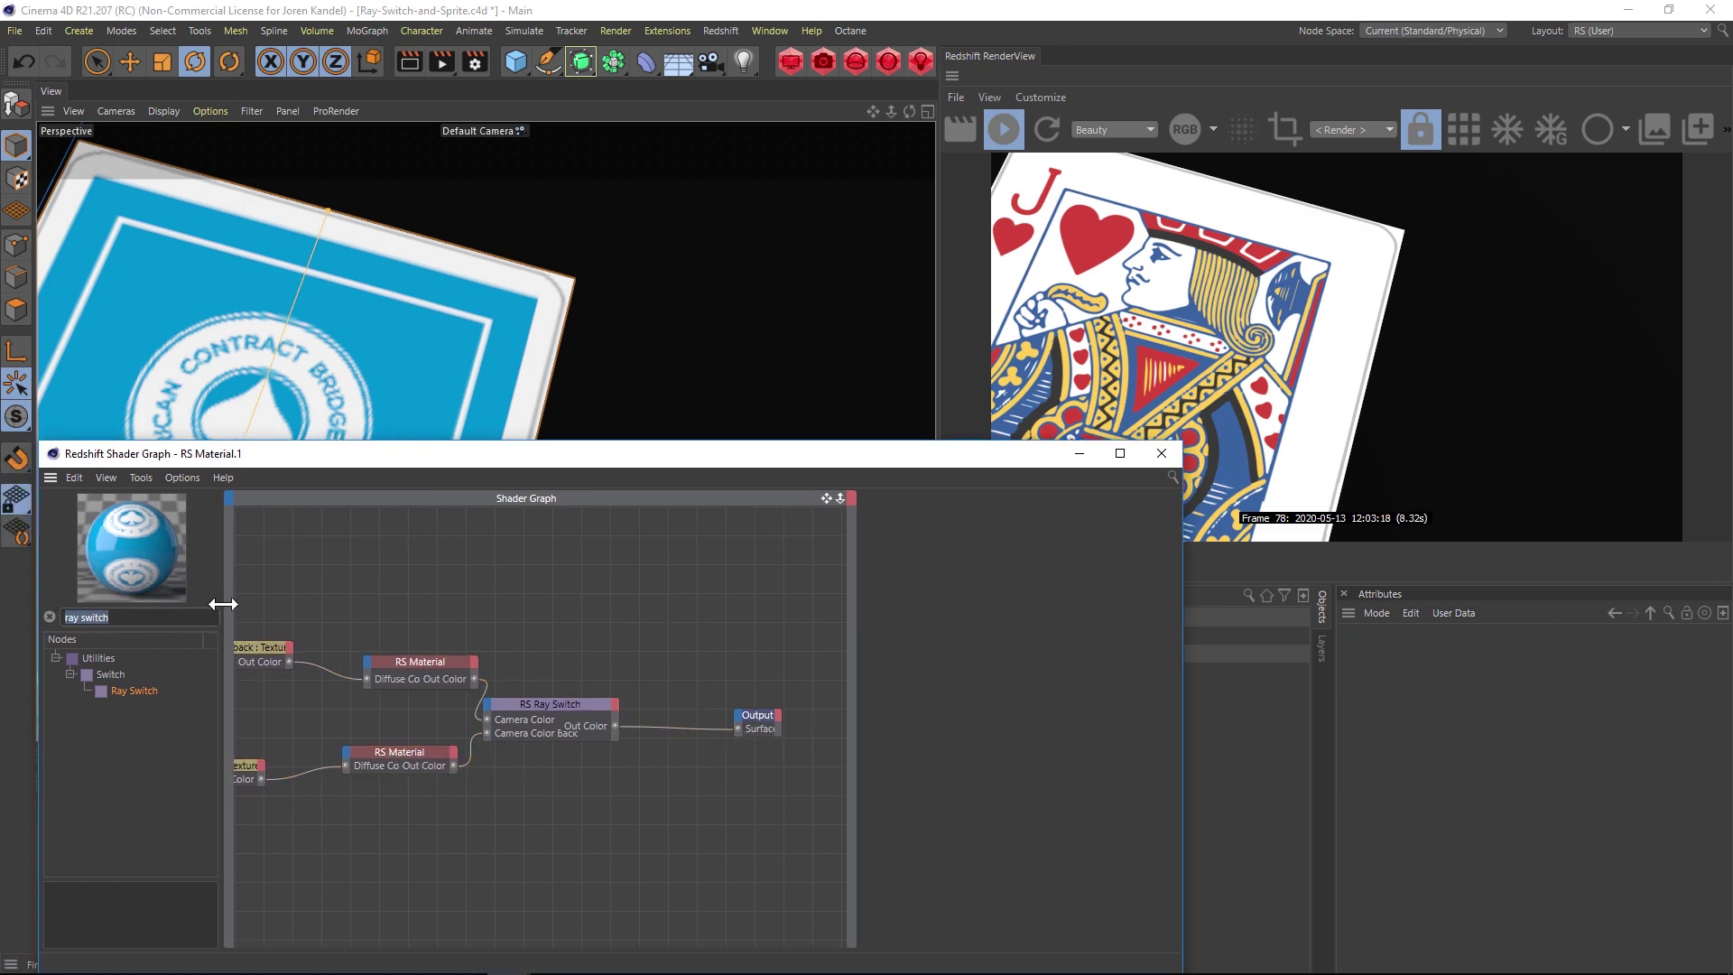
{"action": "type", "text": "sprite"}
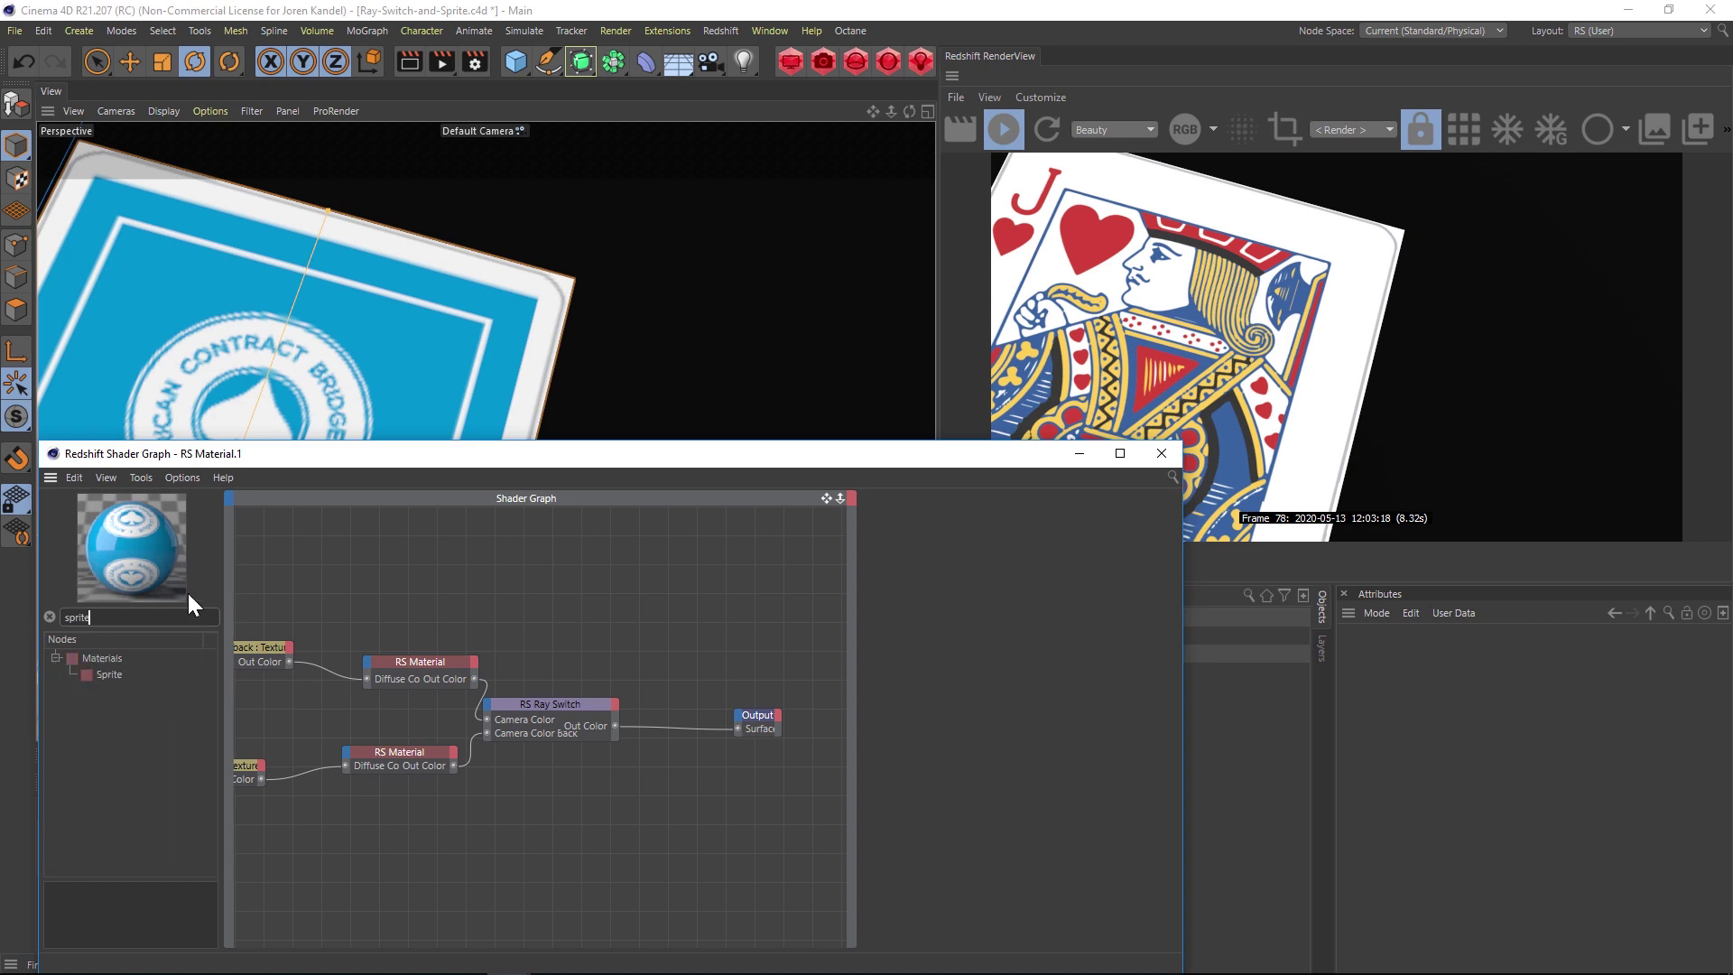
{"action": "left_click_drag", "start_coordinate": [111, 675], "coordinate": [651, 735]}
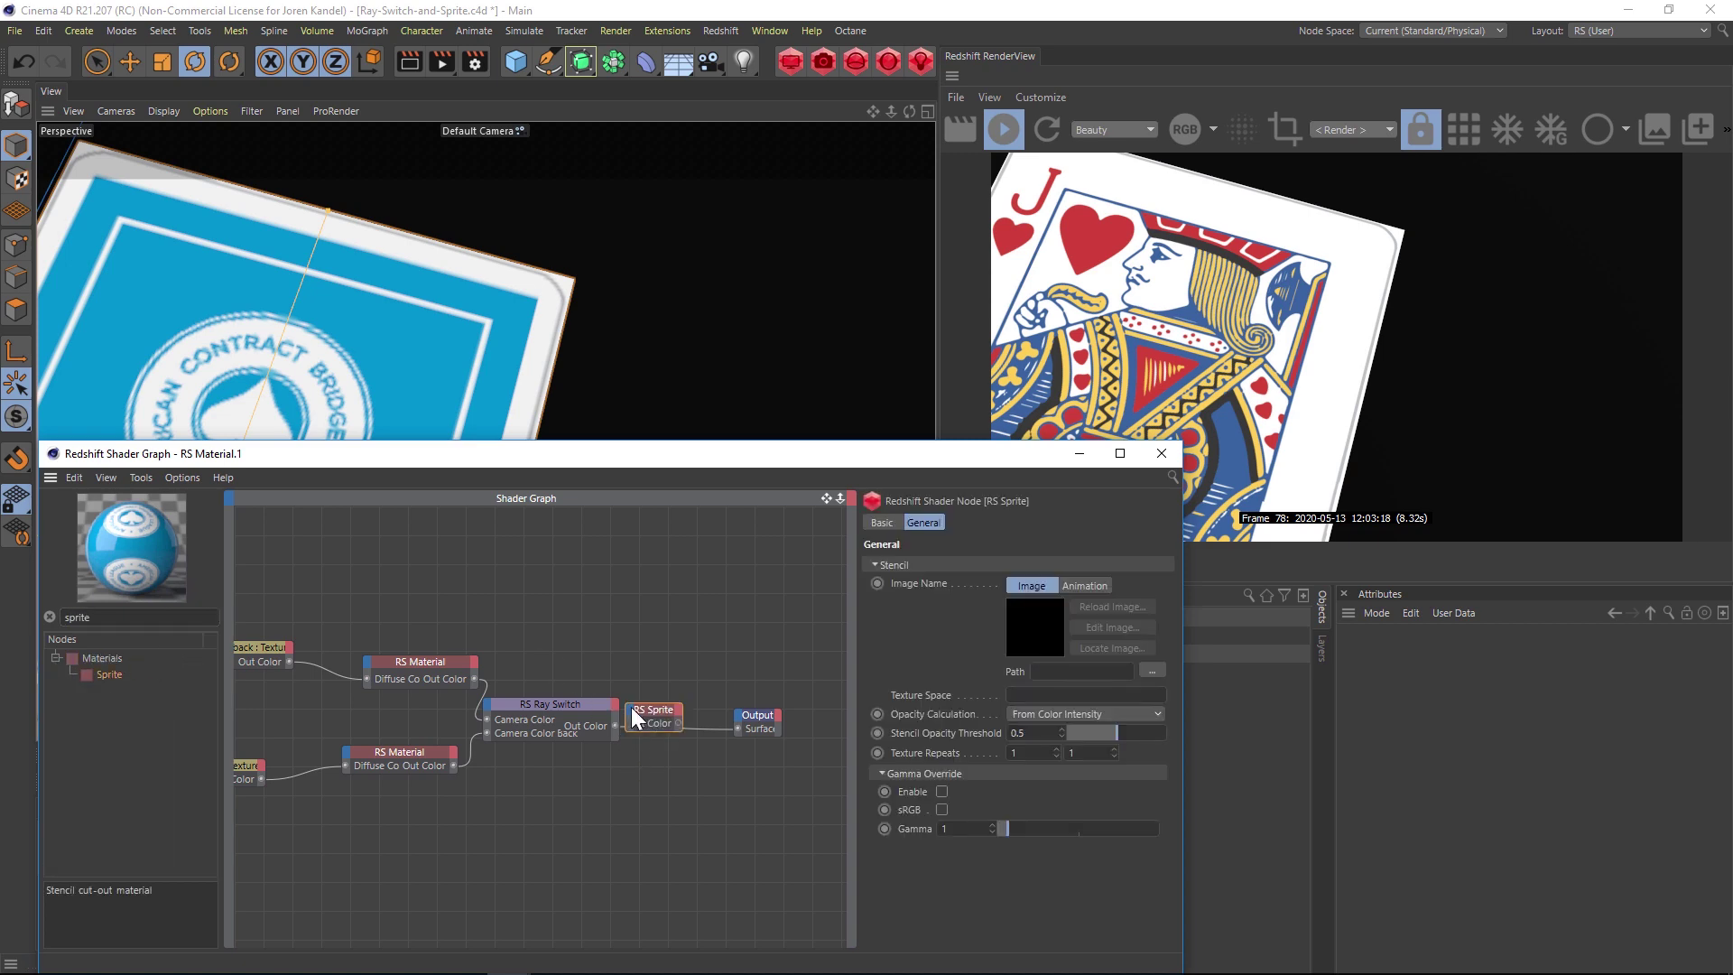
Step: Wire Ray Switch Out Color into Sprite Input, and Sprite Out Color into Output Surface
{"action": "left_click", "coordinate": [615, 711]}
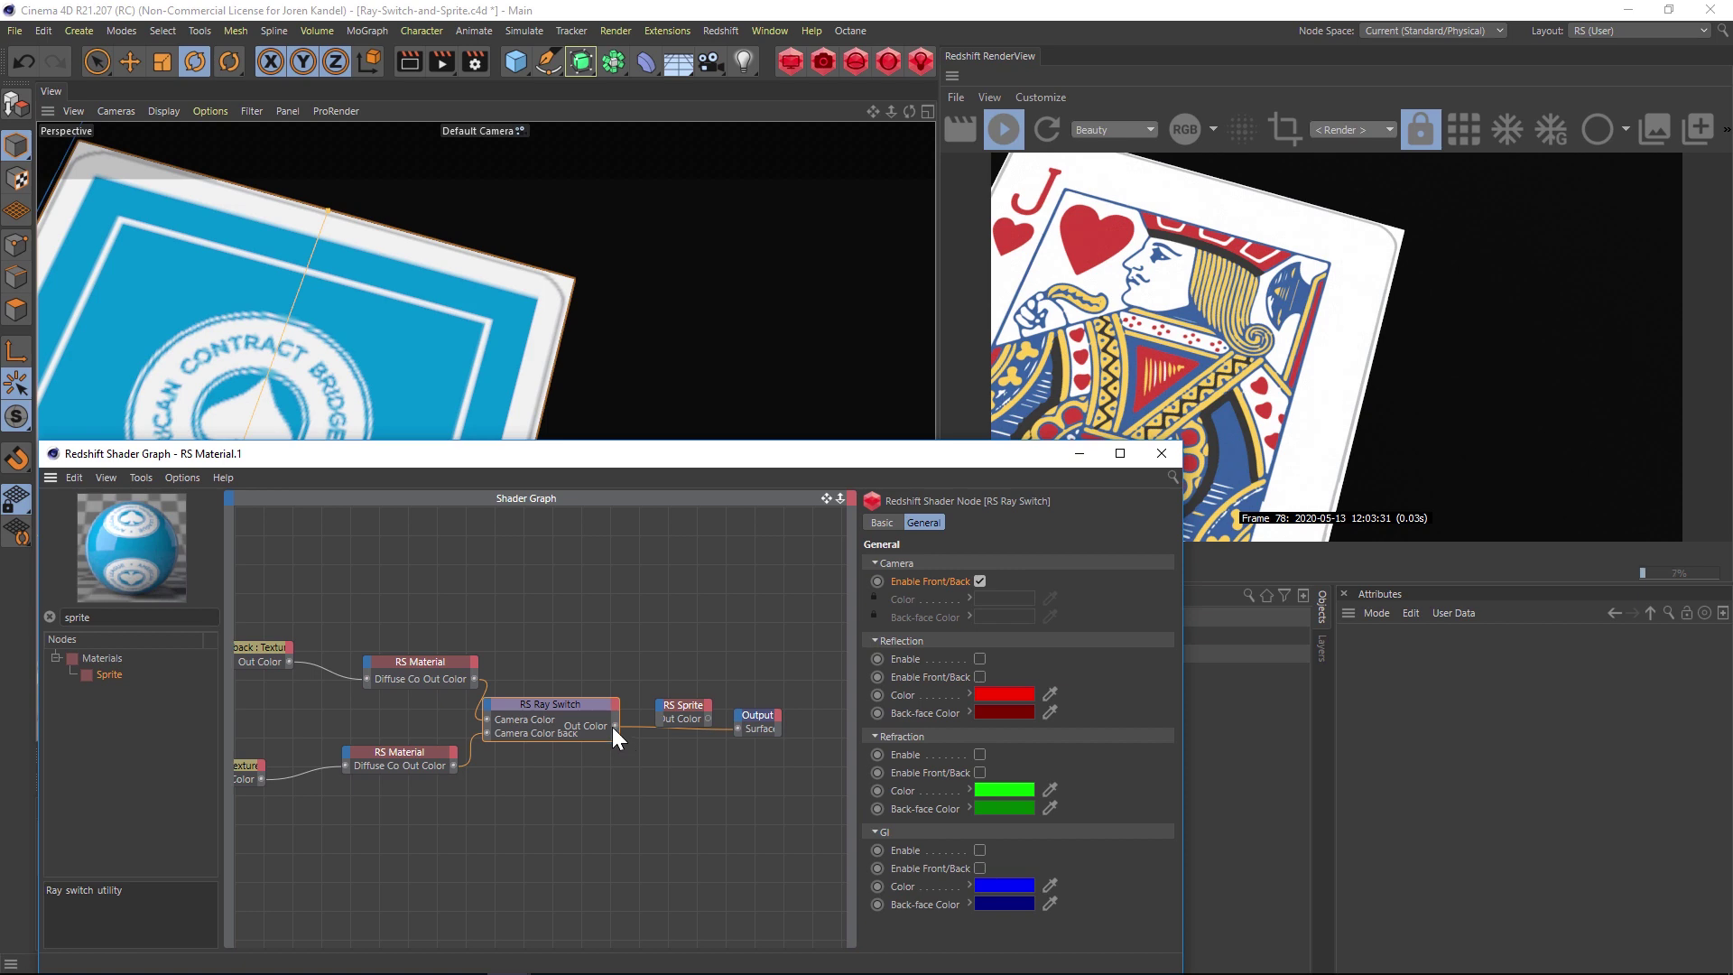
{"action": "left_click_drag", "start_coordinate": [657, 706], "coordinate": [660, 719]}
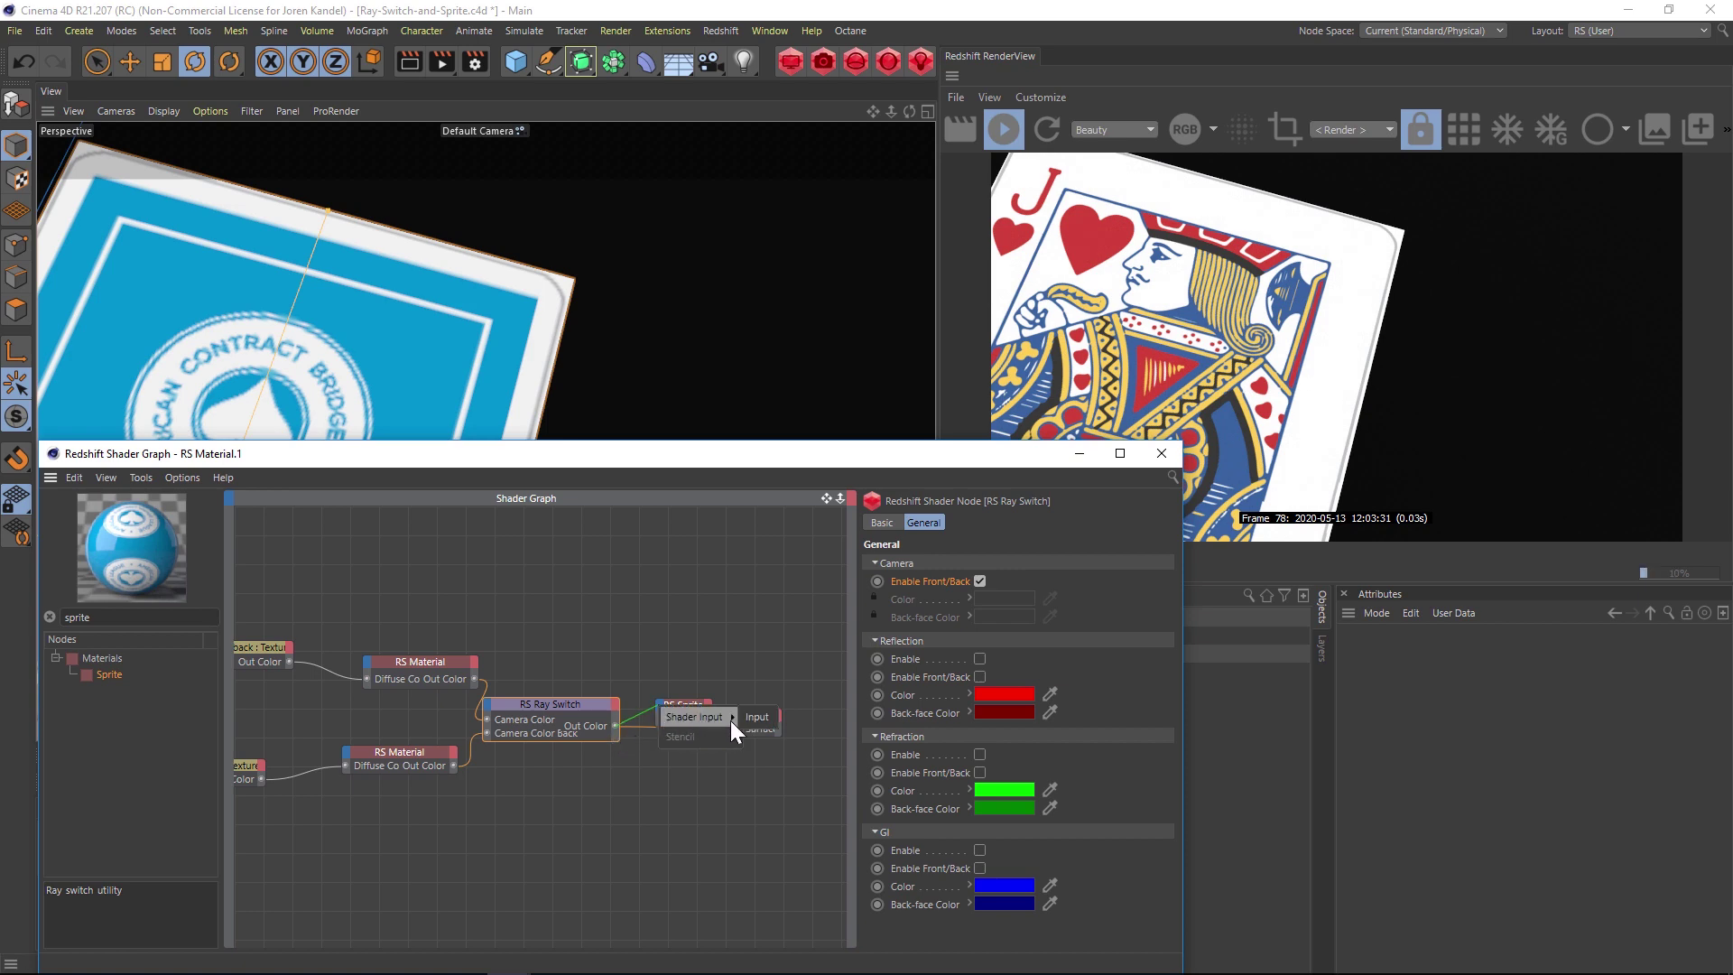
{"action": "left_click", "coordinate": [704, 704]}
{"action": "left_click_drag", "start_coordinate": [753, 722], "coordinate": [799, 721]}
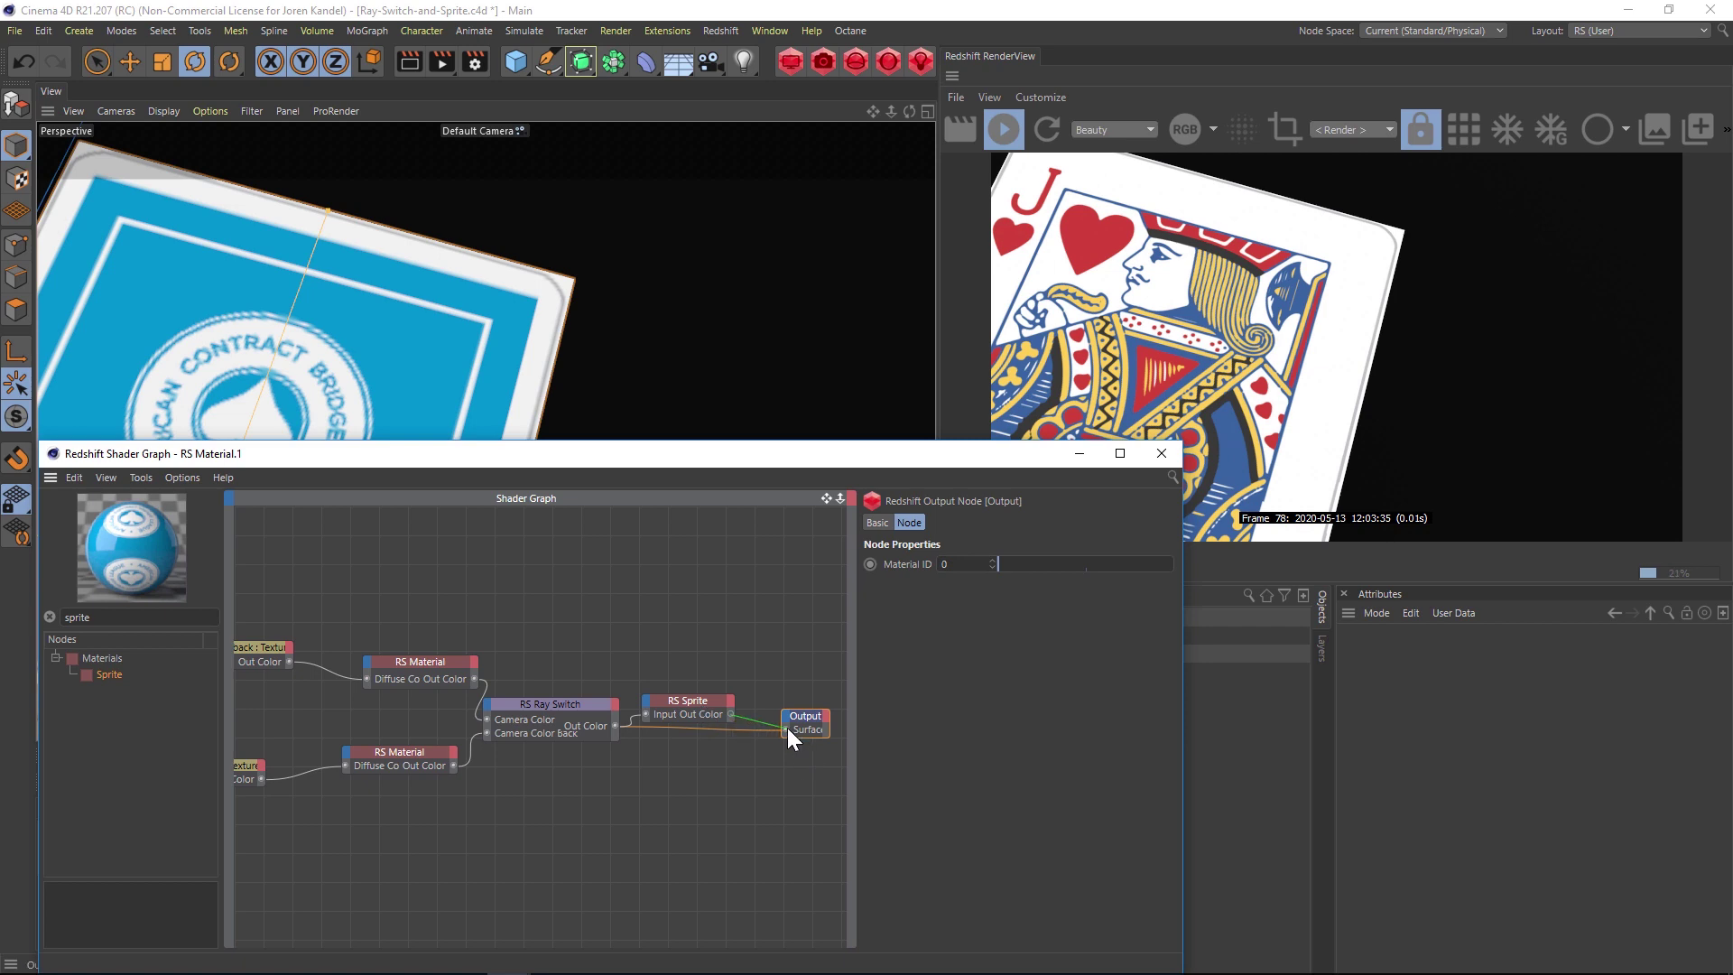
{"action": "left_click_drag", "start_coordinate": [787, 727], "coordinate": [787, 729]}
{"action": "left_click", "coordinate": [694, 696]}
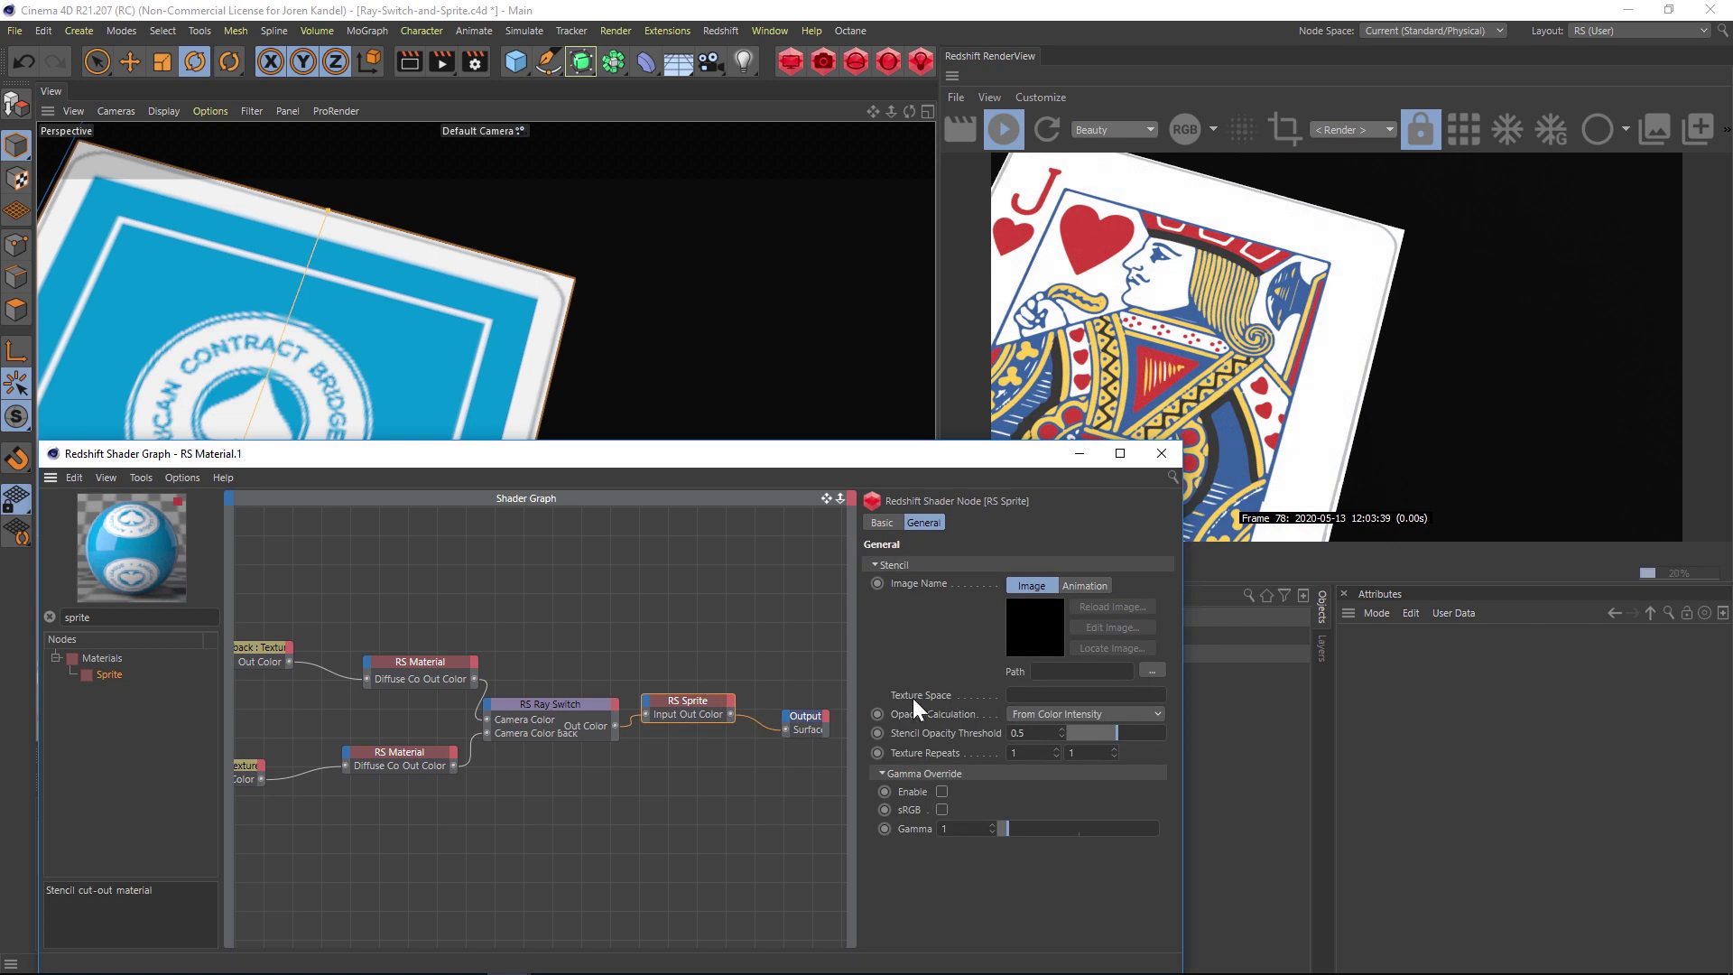
{"action": "left_click_drag", "start_coordinate": [949, 450], "coordinate": [769, 298]}
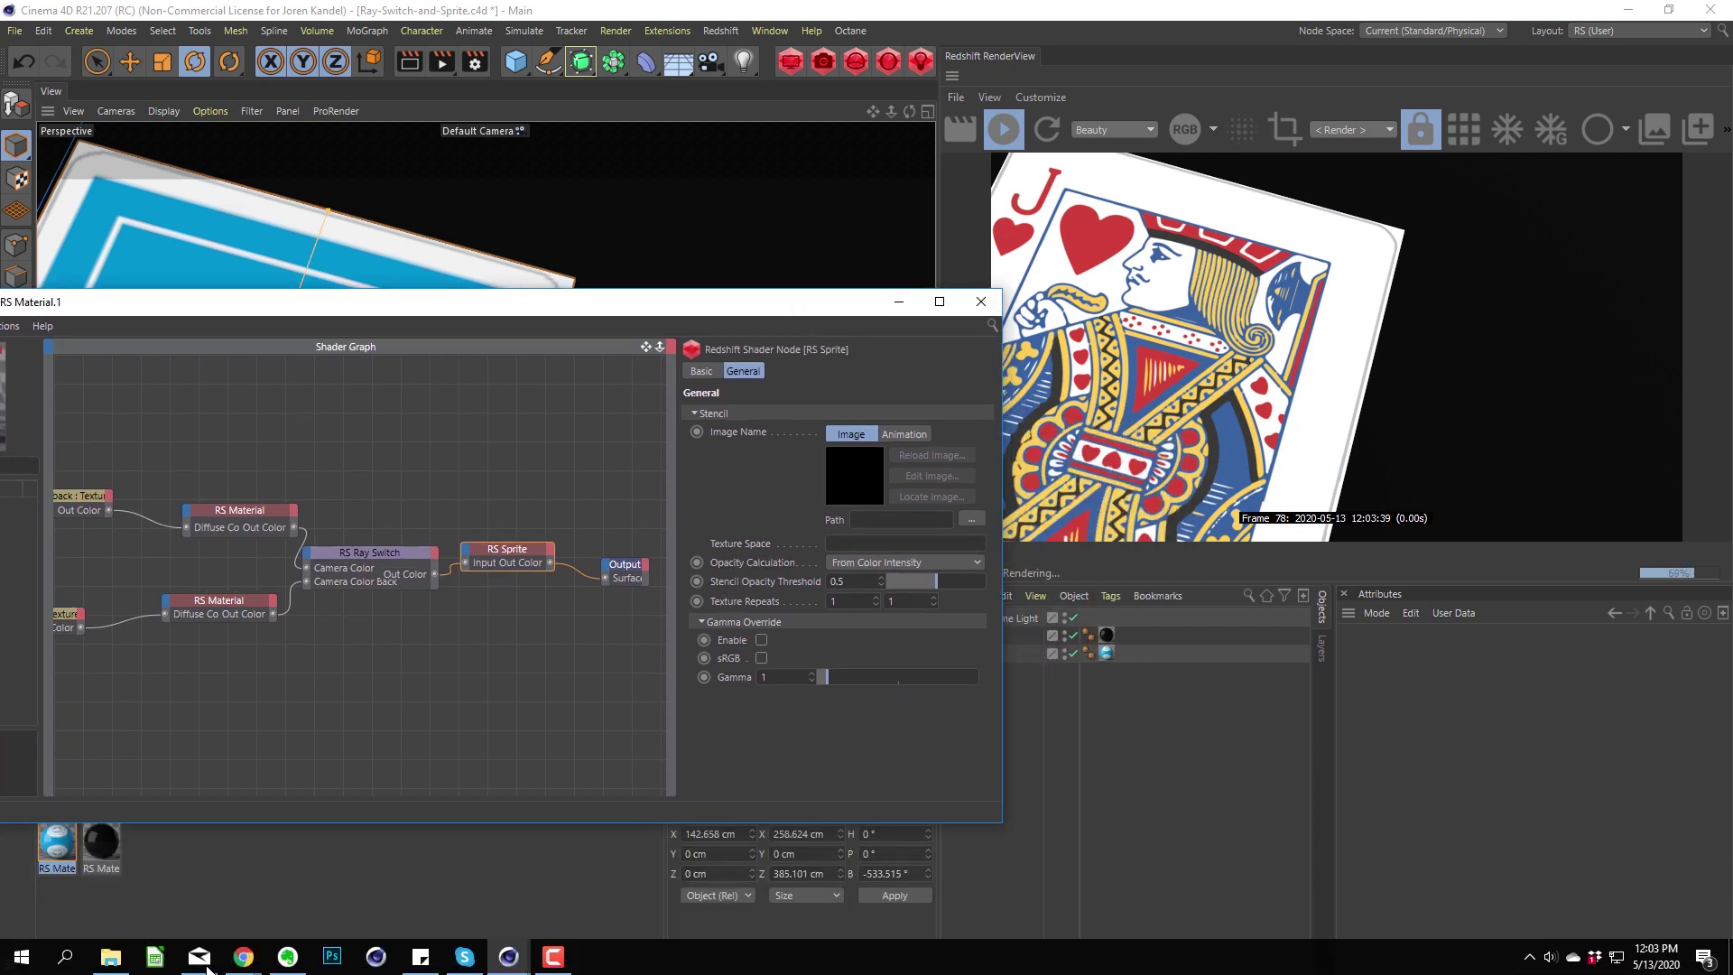
Step: Drag blue_back from the PNG folder into the RS Sprite's Image Name field
{"action": "left_click", "coordinate": [111, 958]}
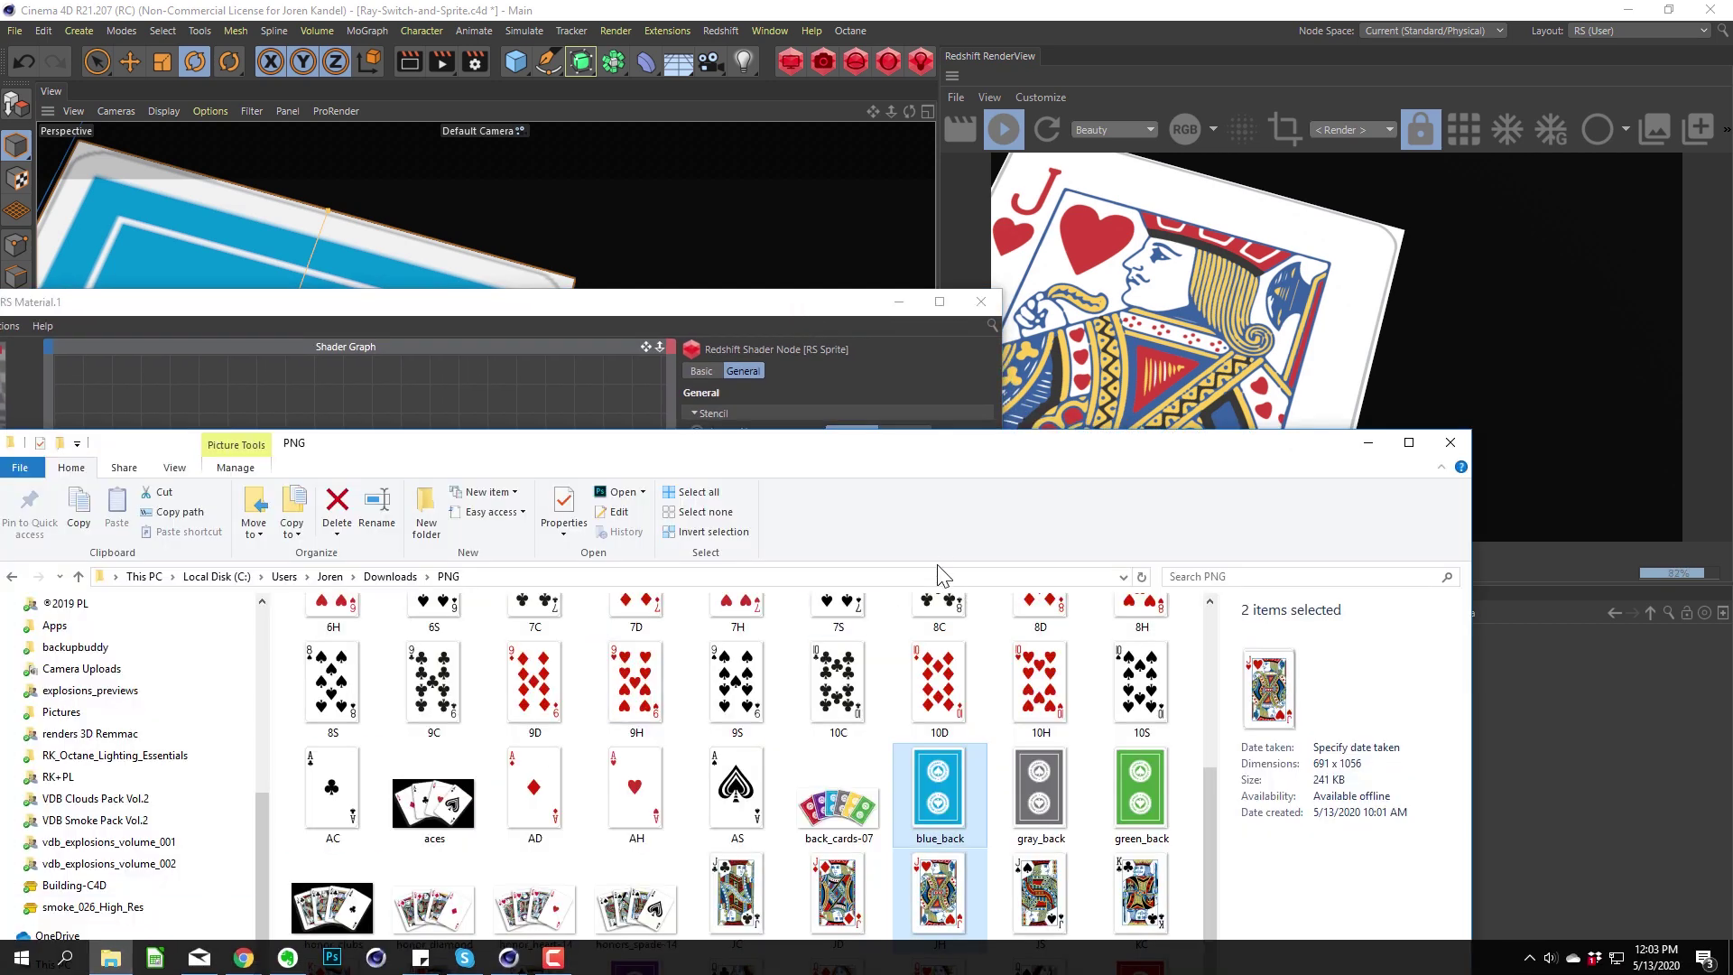
{"action": "left_click", "coordinate": [929, 793]}
{"action": "left_click_drag", "start_coordinate": [999, 465], "coordinate": [926, 661]}
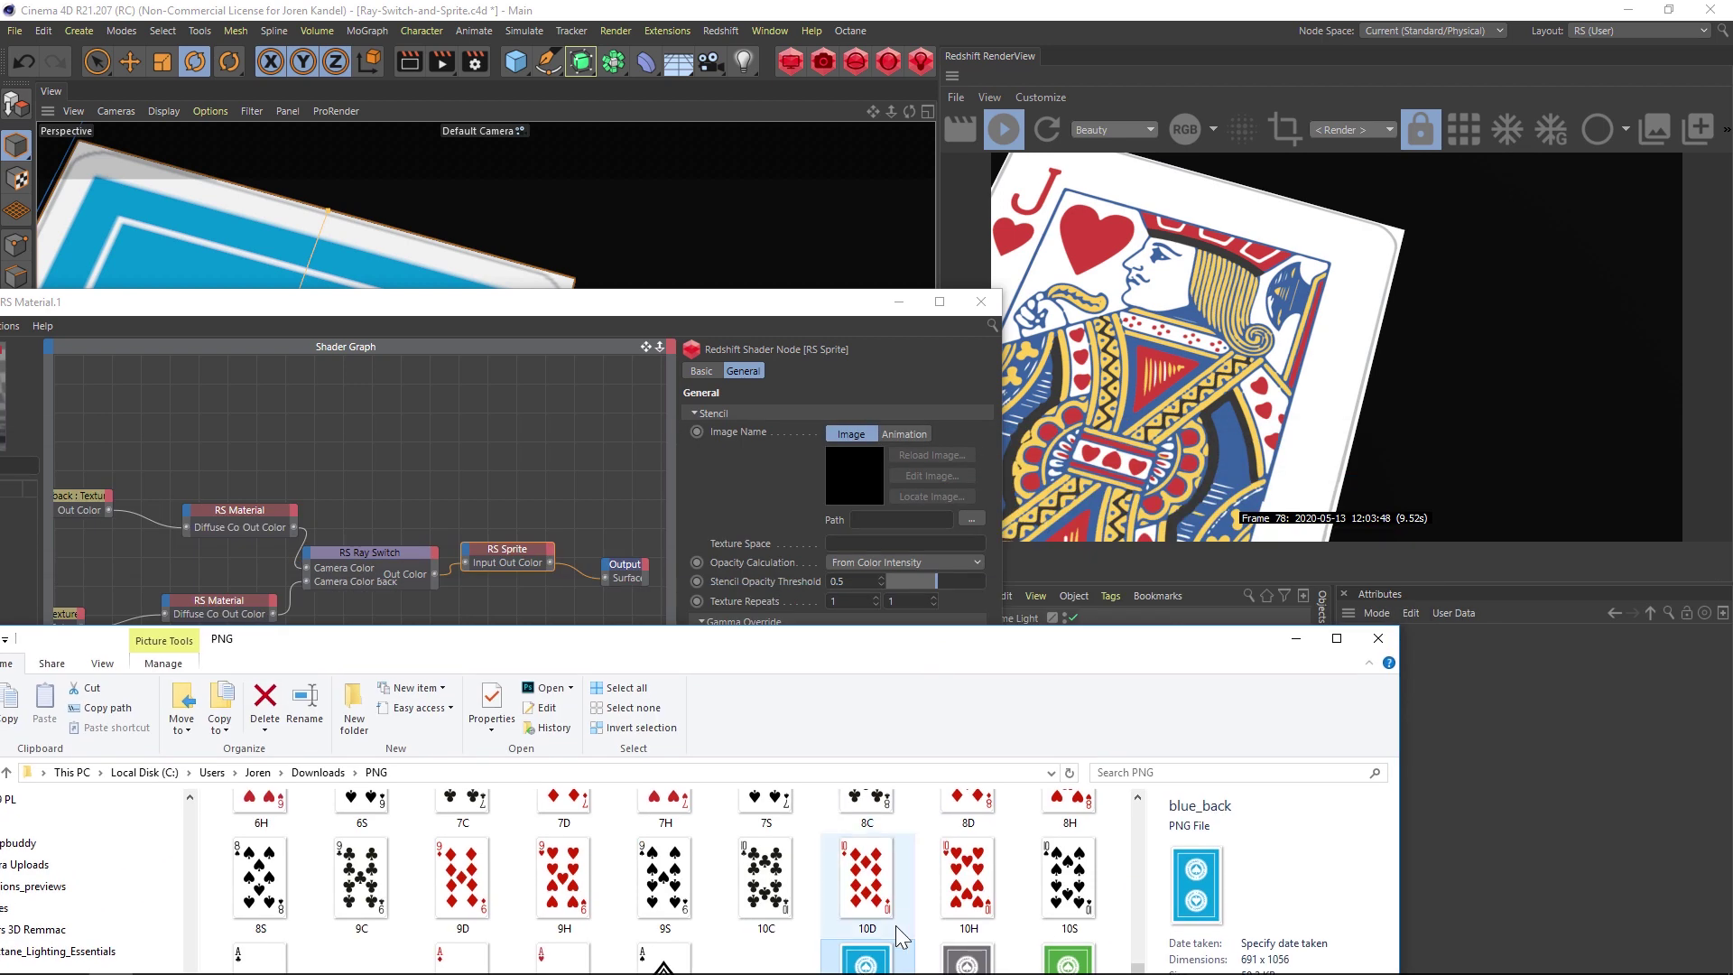
{"action": "left_click_drag", "start_coordinate": [867, 958], "coordinate": [874, 517]}
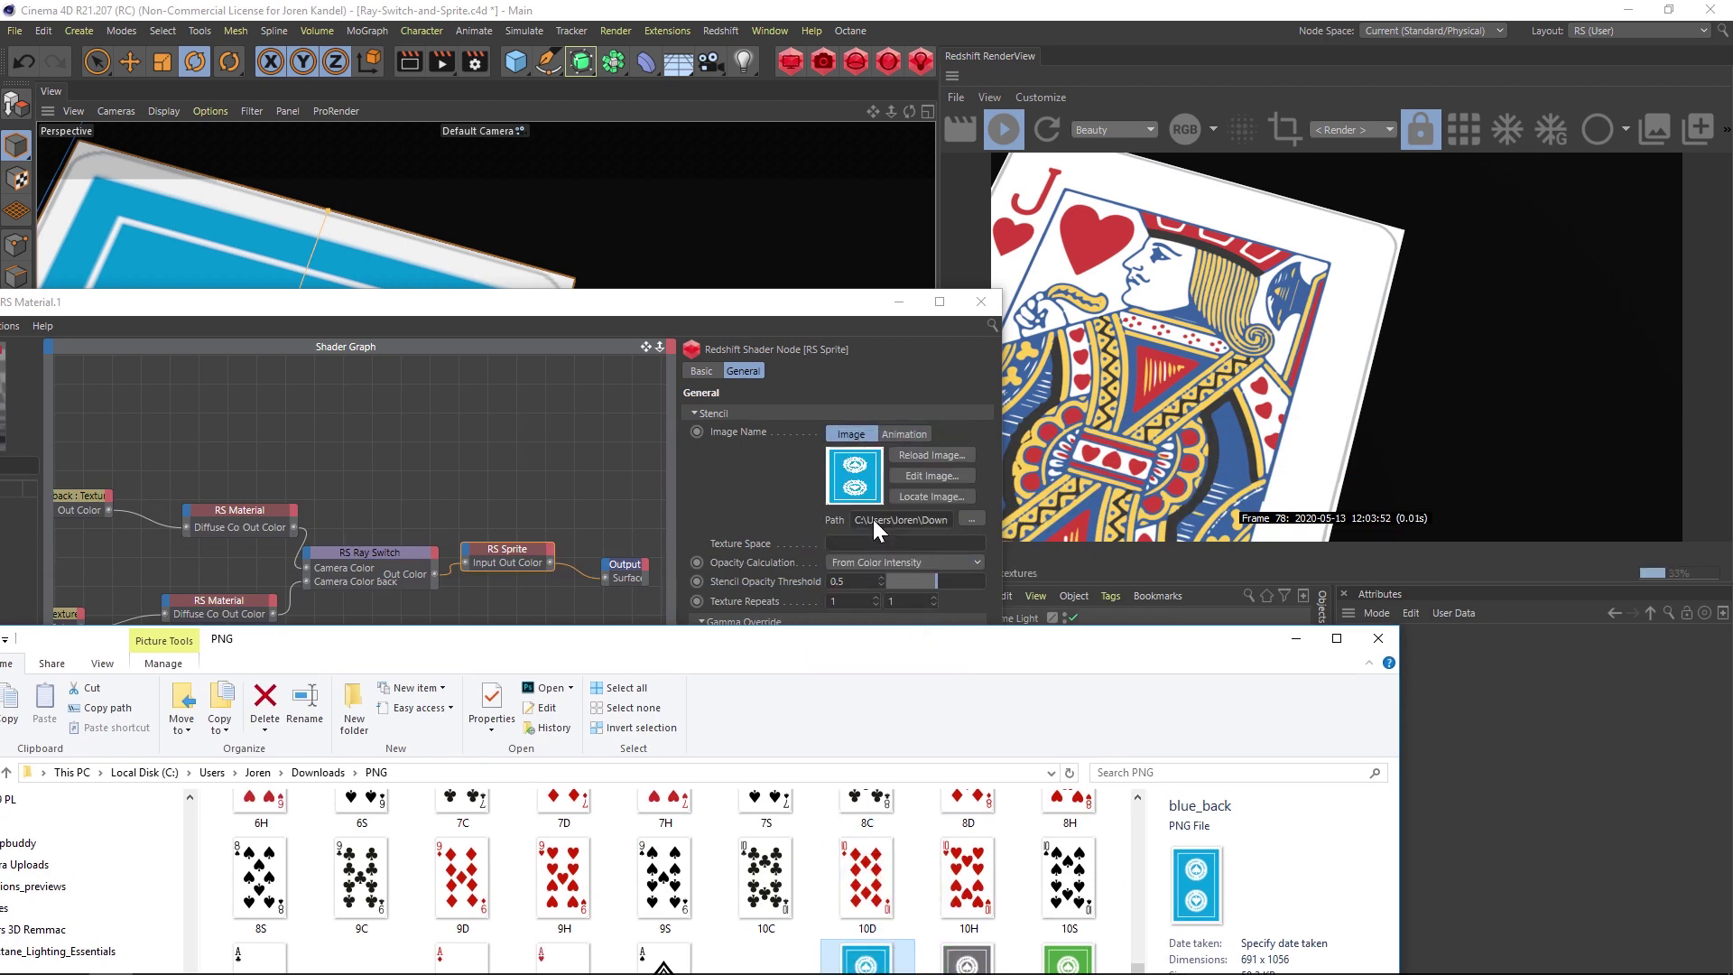
{"action": "left_click_drag", "start_coordinate": [816, 305], "coordinate": [725, 218]}
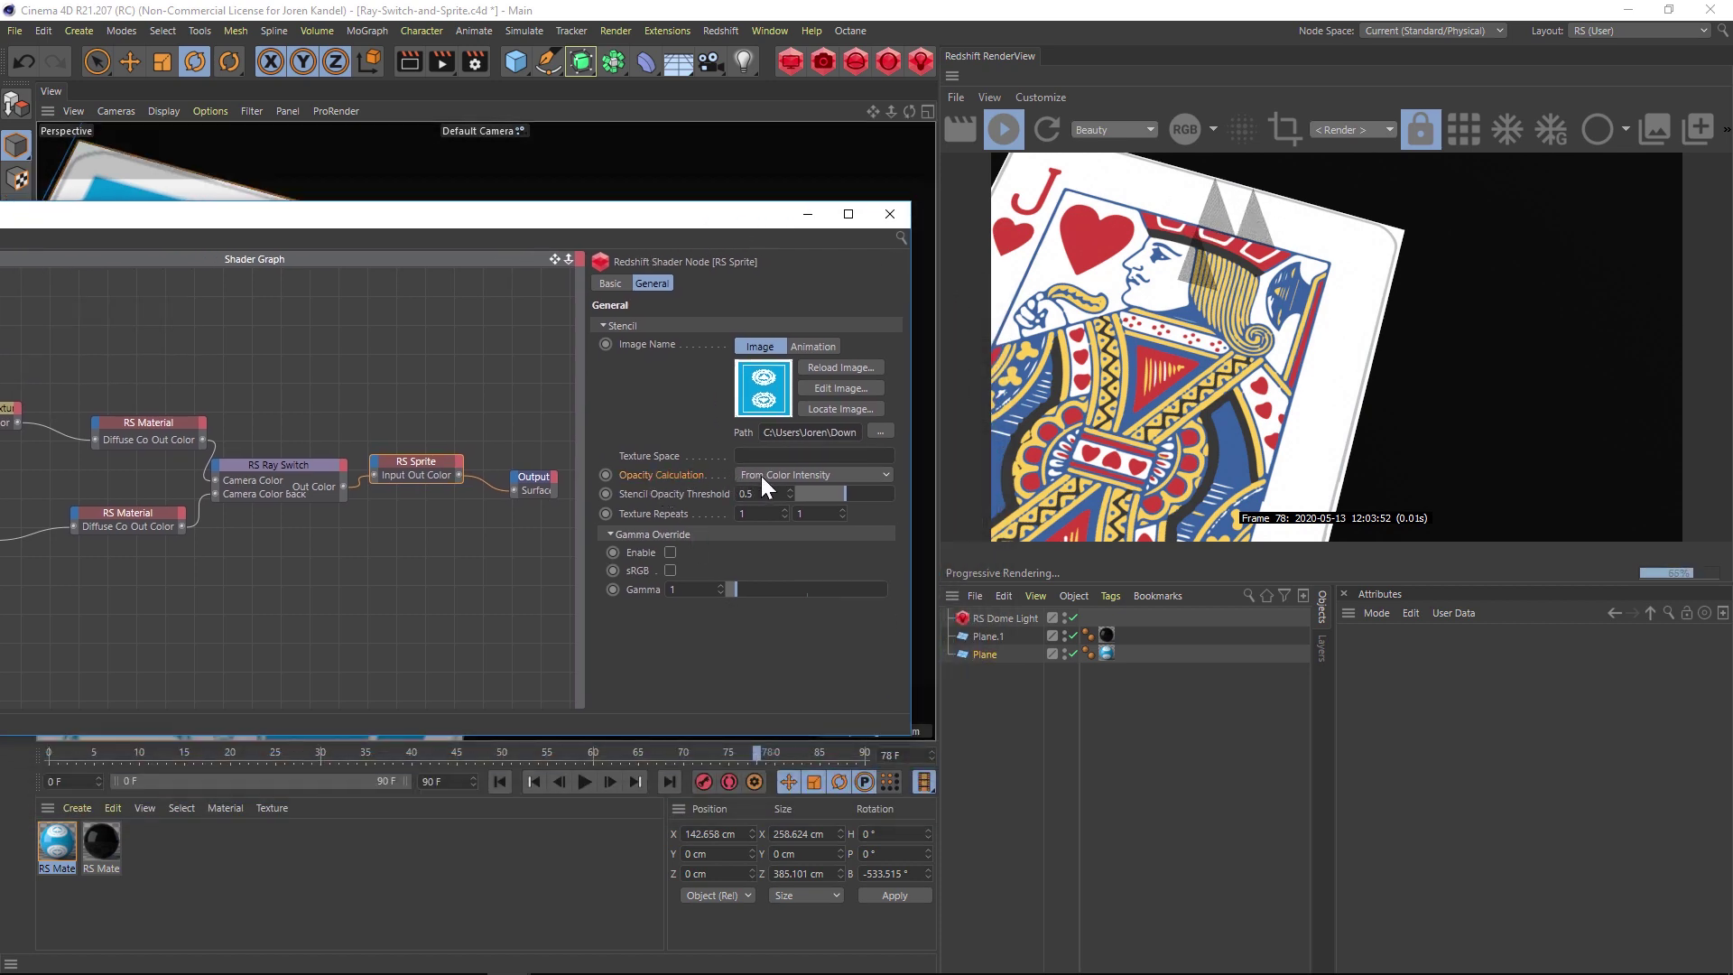
Step: Set the Sprite's Opacity Calculation to From Alpha, re-render, and tilt the card
{"action": "left_click", "coordinate": [805, 473]}
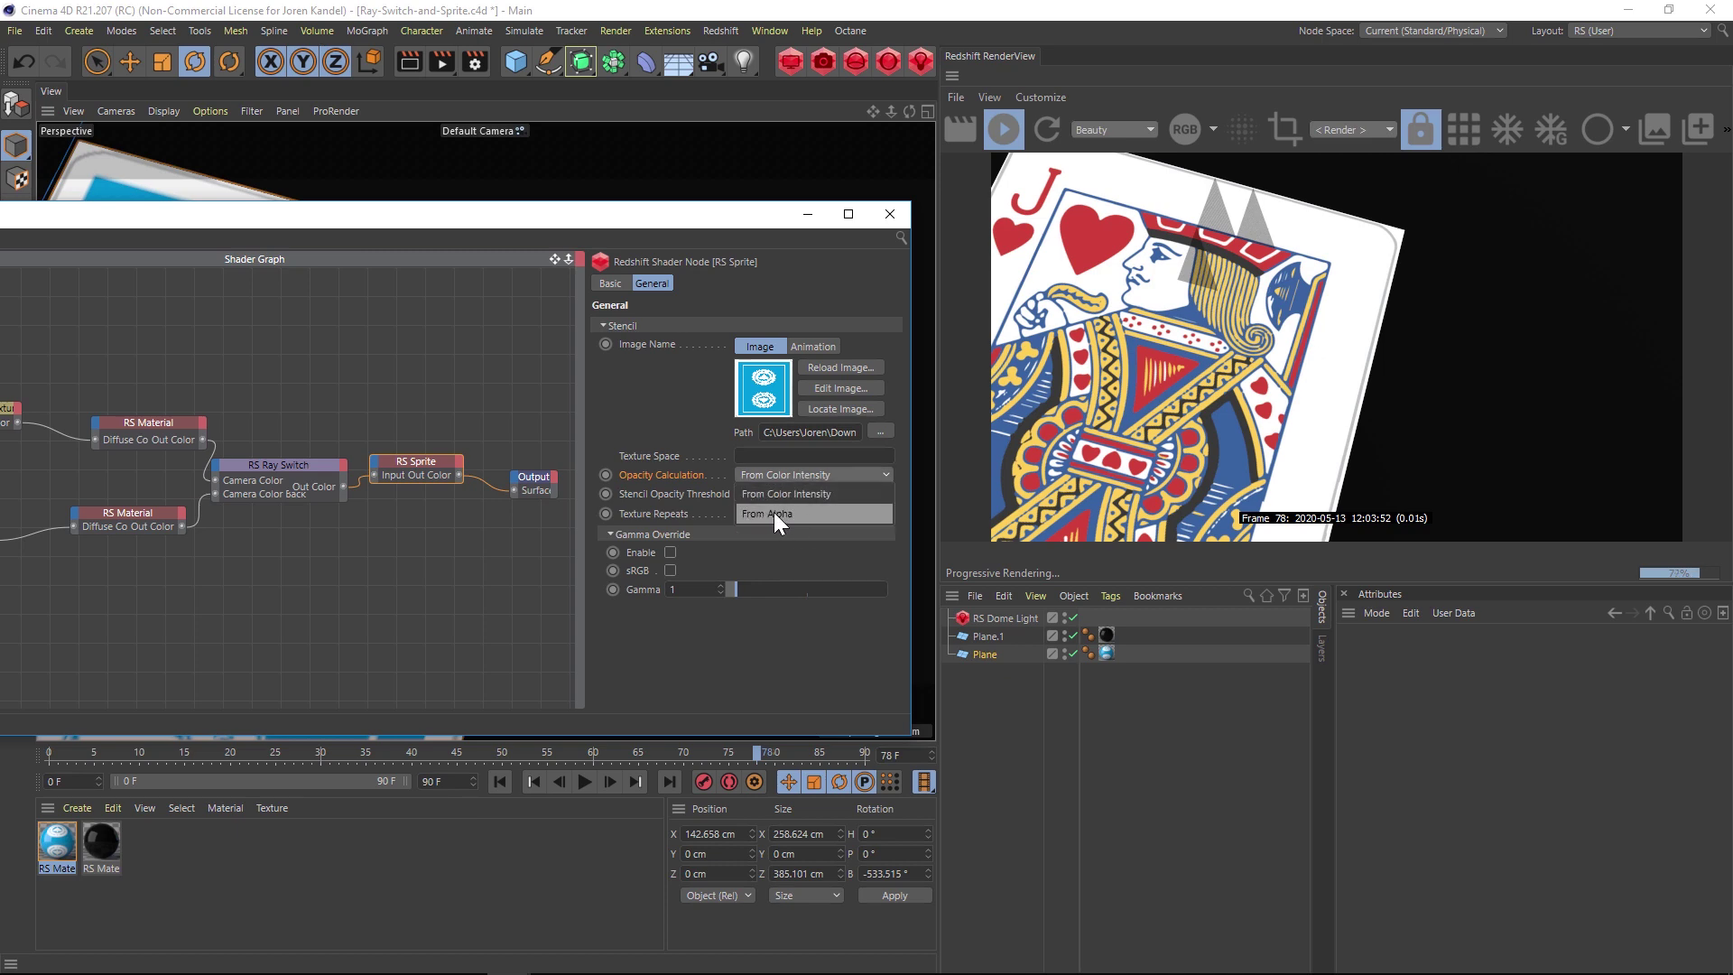
{"action": "left_click", "coordinate": [772, 511]}
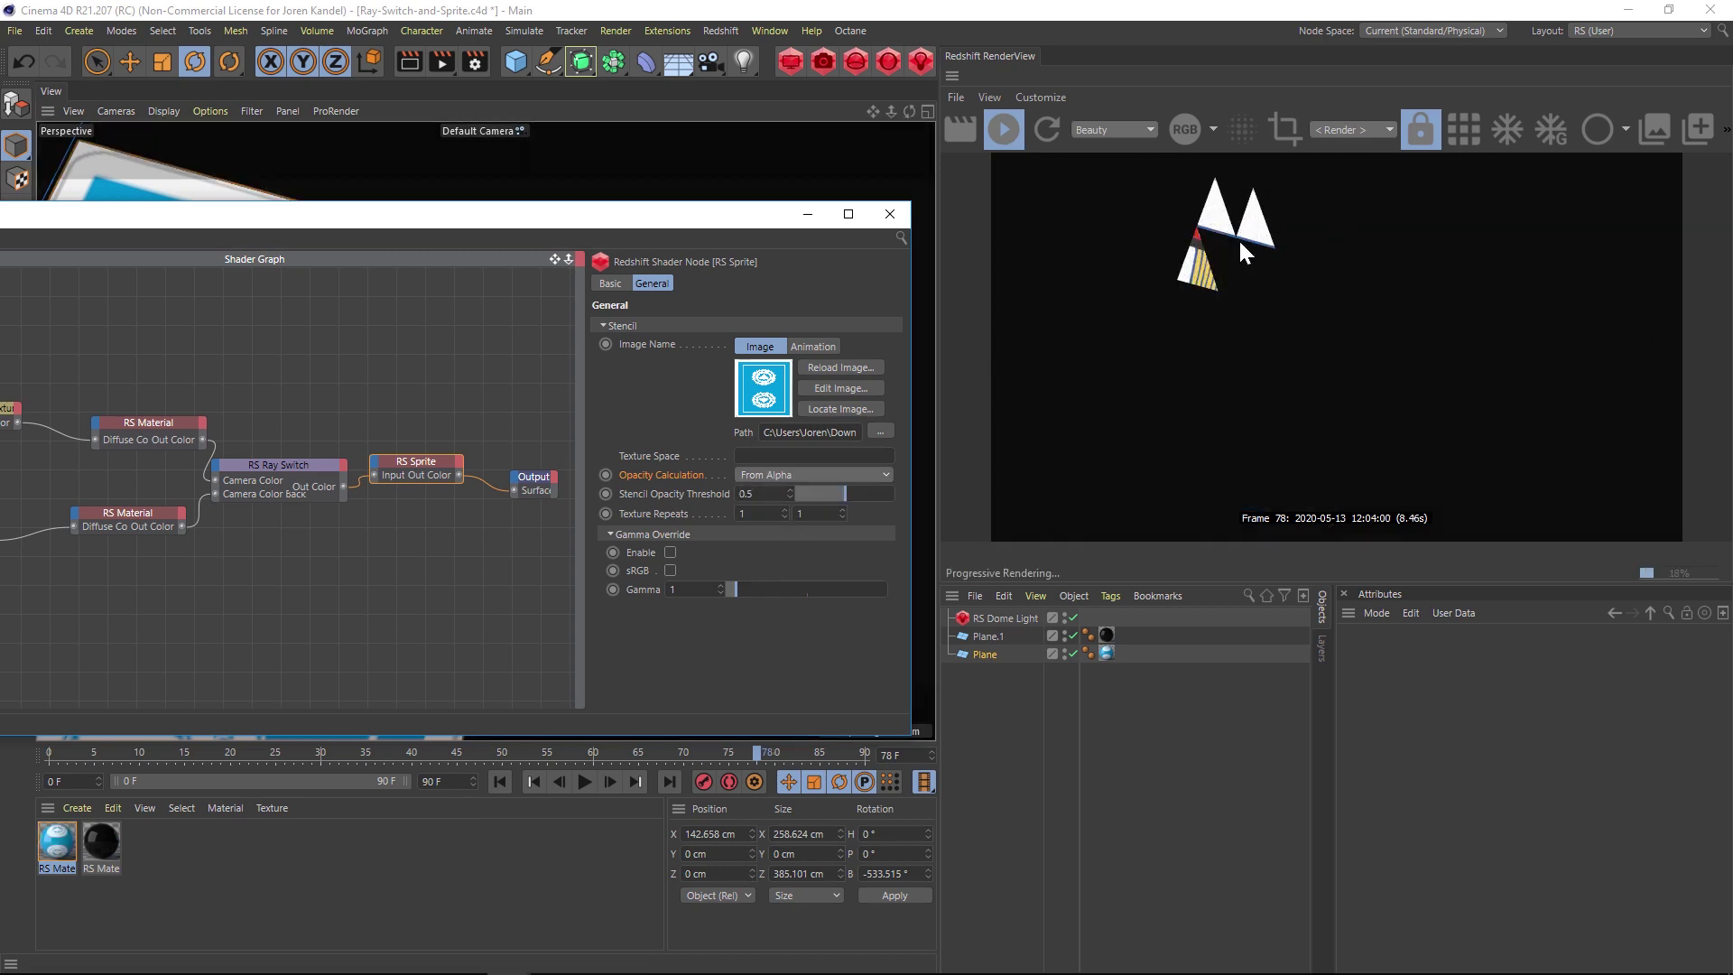
{"action": "left_click", "coordinate": [1045, 130]}
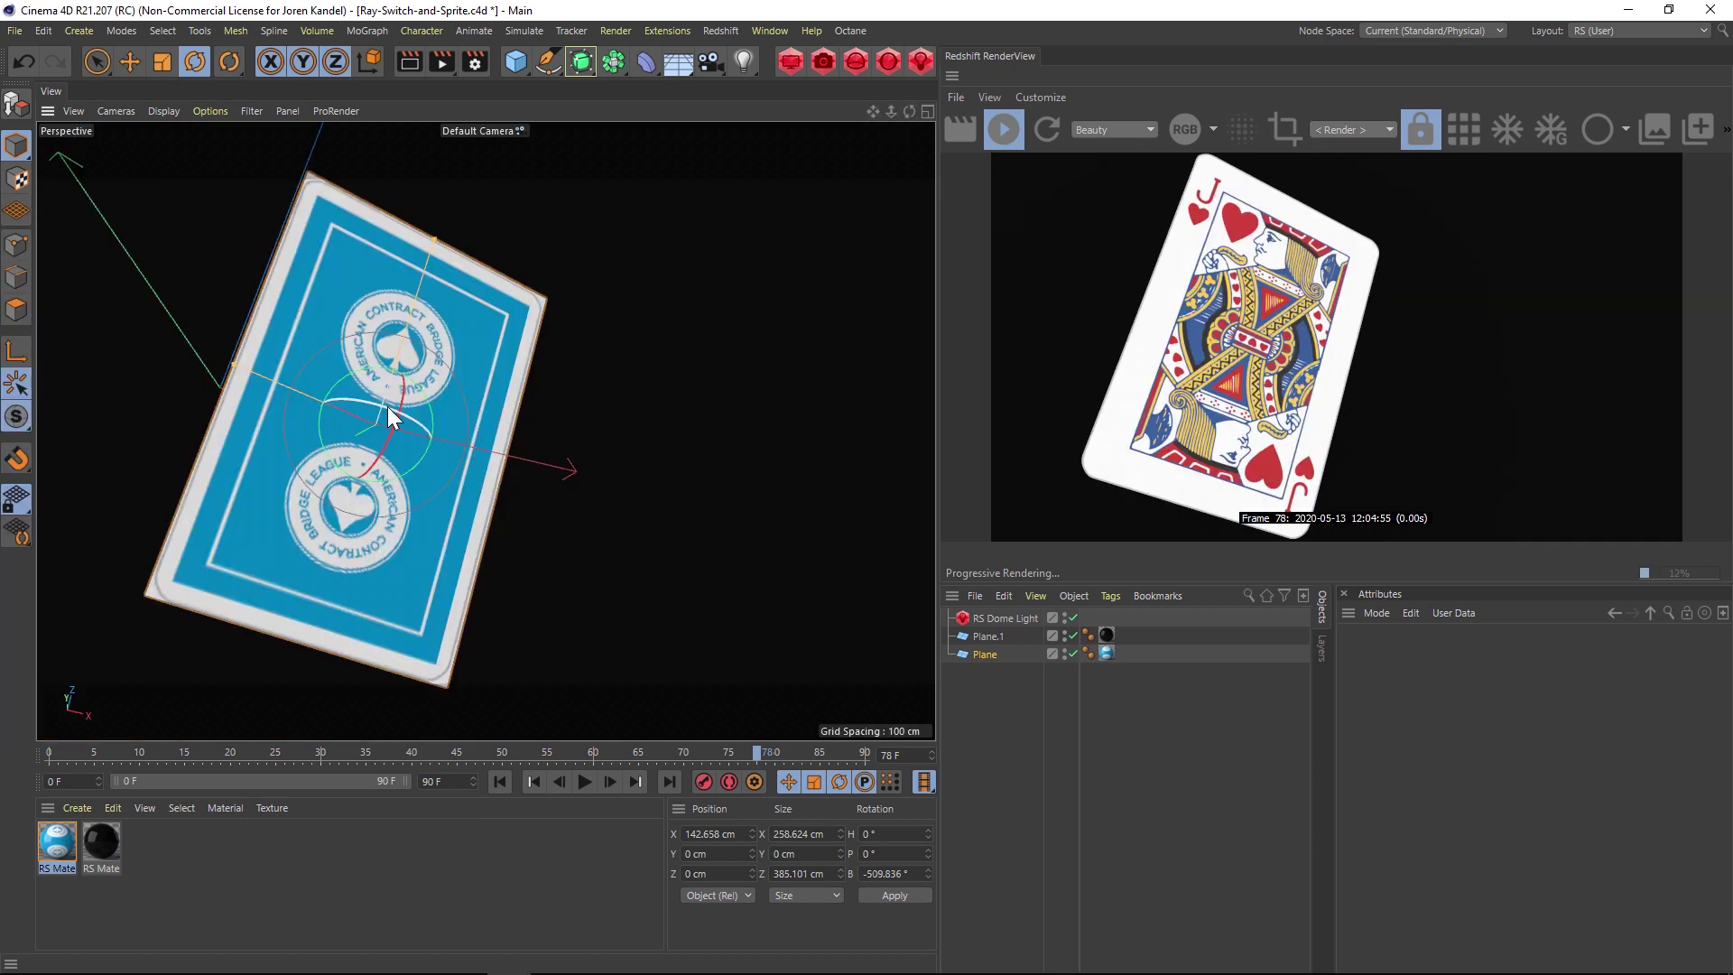
{"action": "left_click_drag", "start_coordinate": [387, 406], "coordinate": [383, 411]}
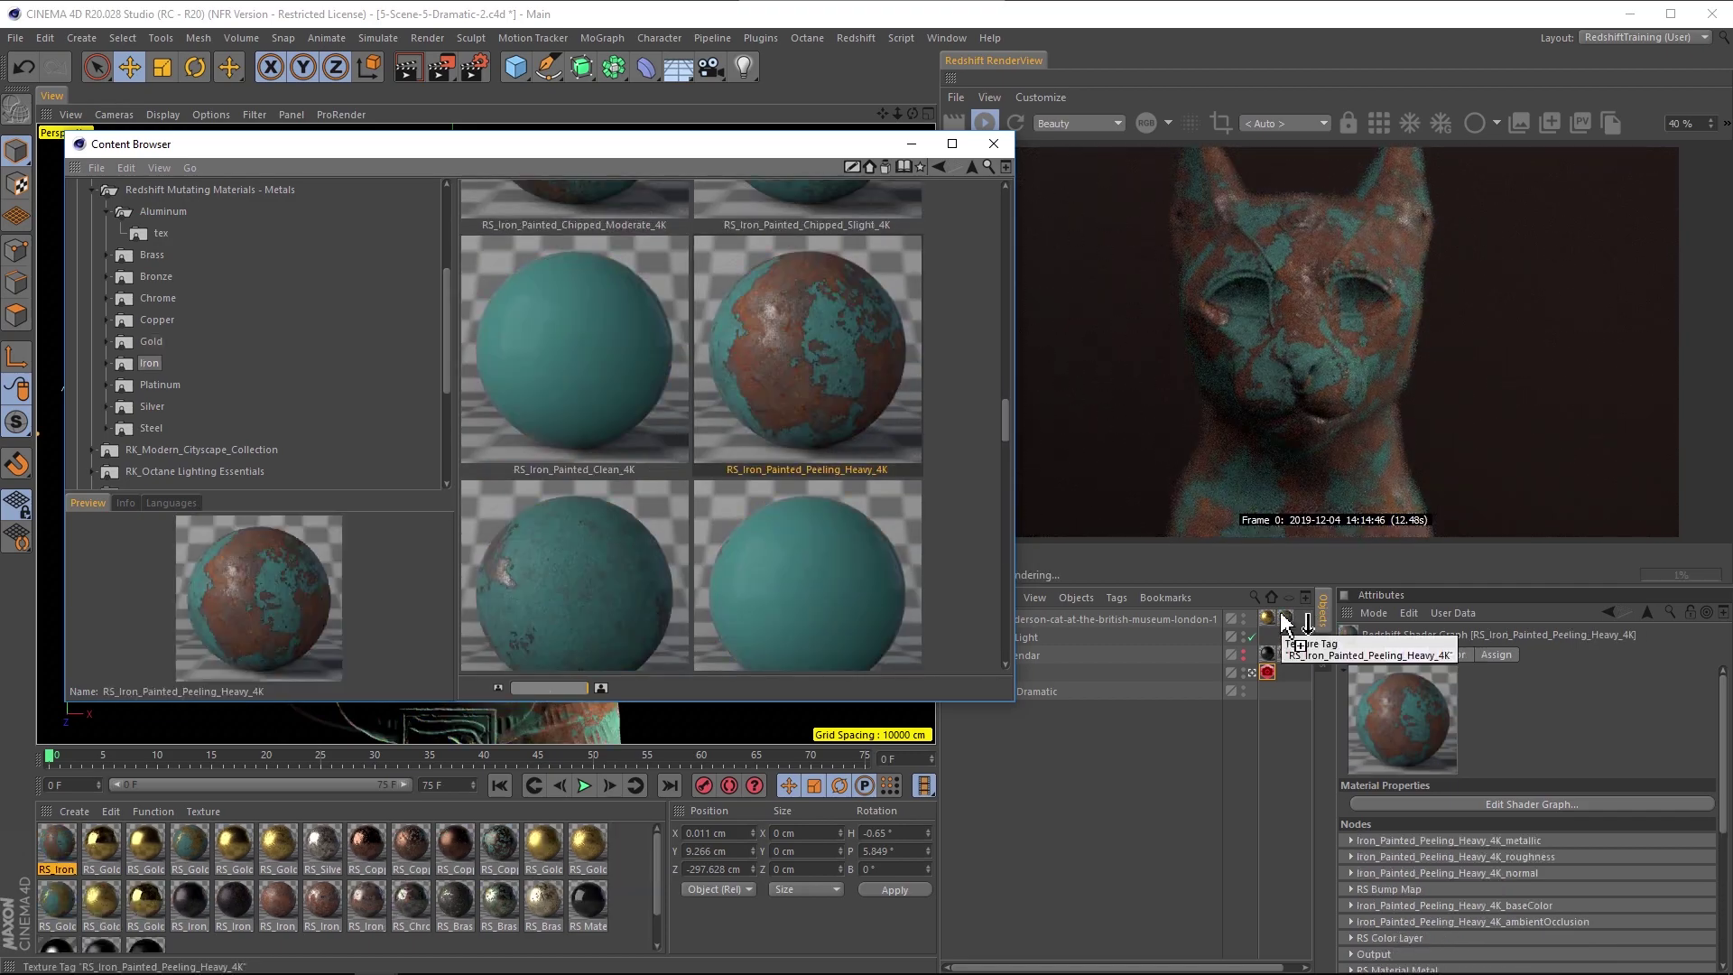
{"action": "scroll", "coordinate": [1005, 388], "scroll_direction": "up", "scroll_amount": 1}
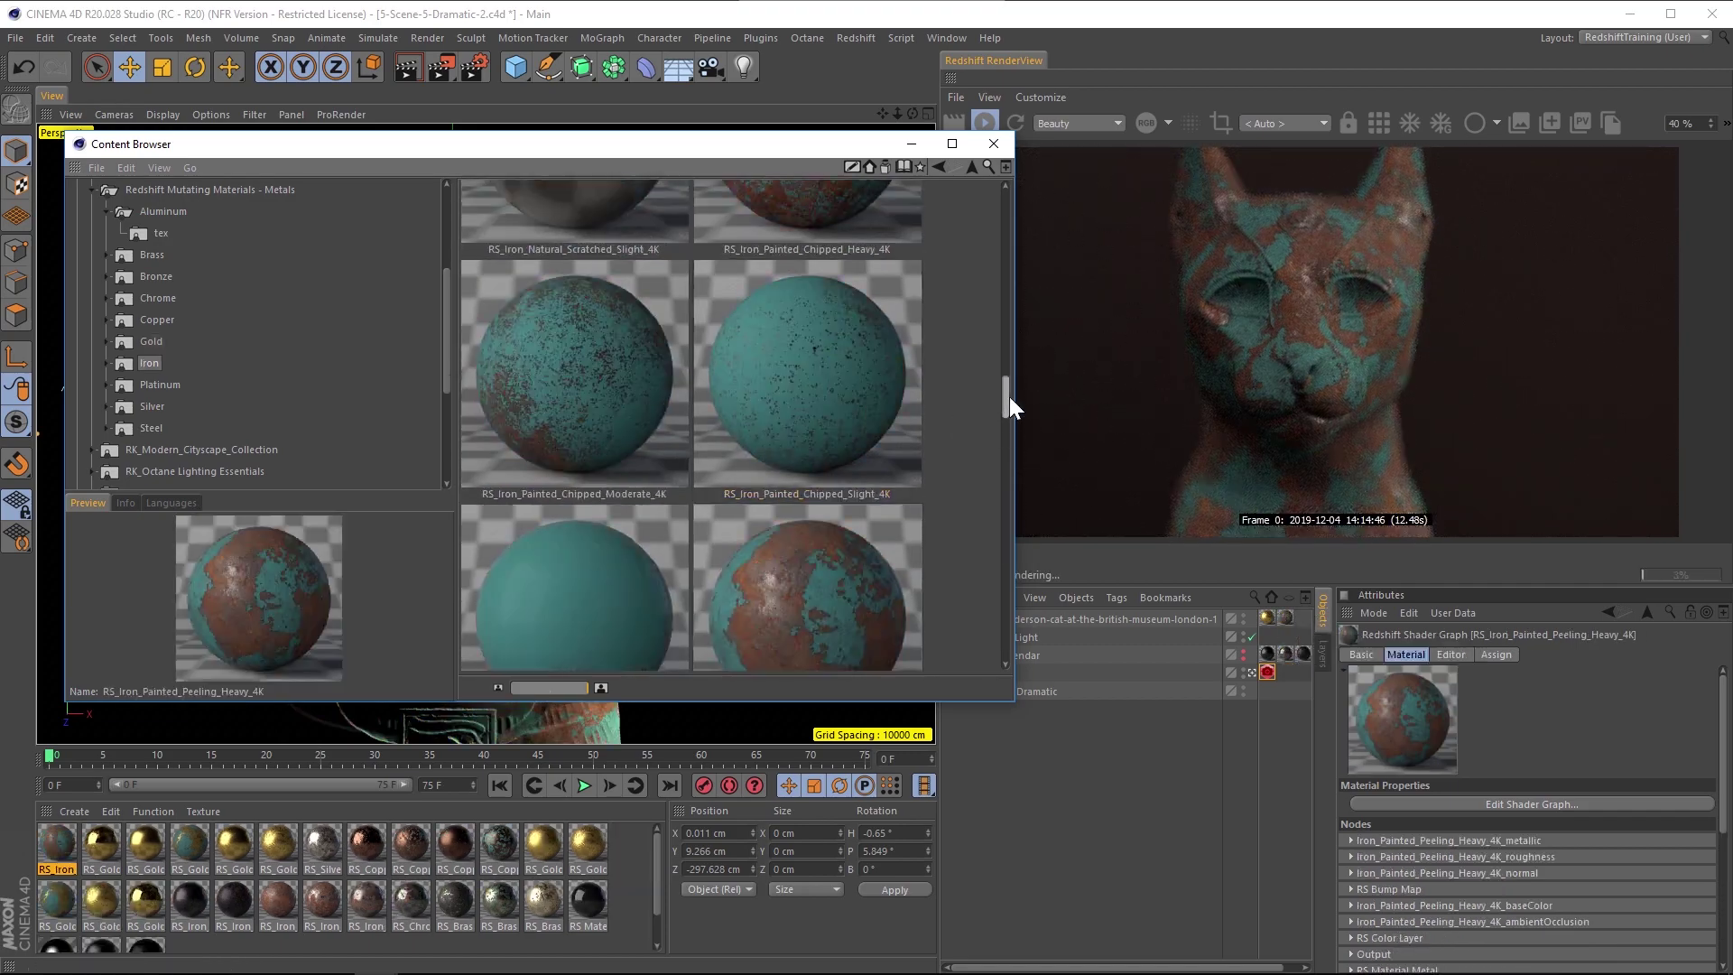